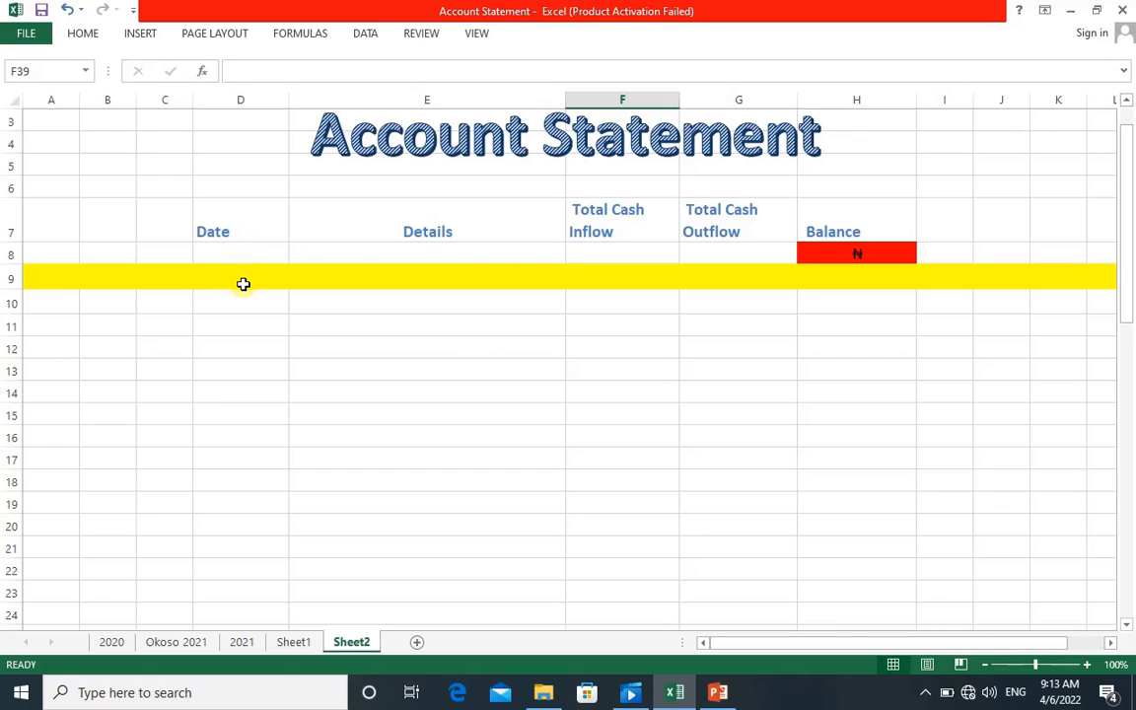
- Enter the current date, 4/6/2022, in cells D9 and D10 of the Date column
click(242, 283)
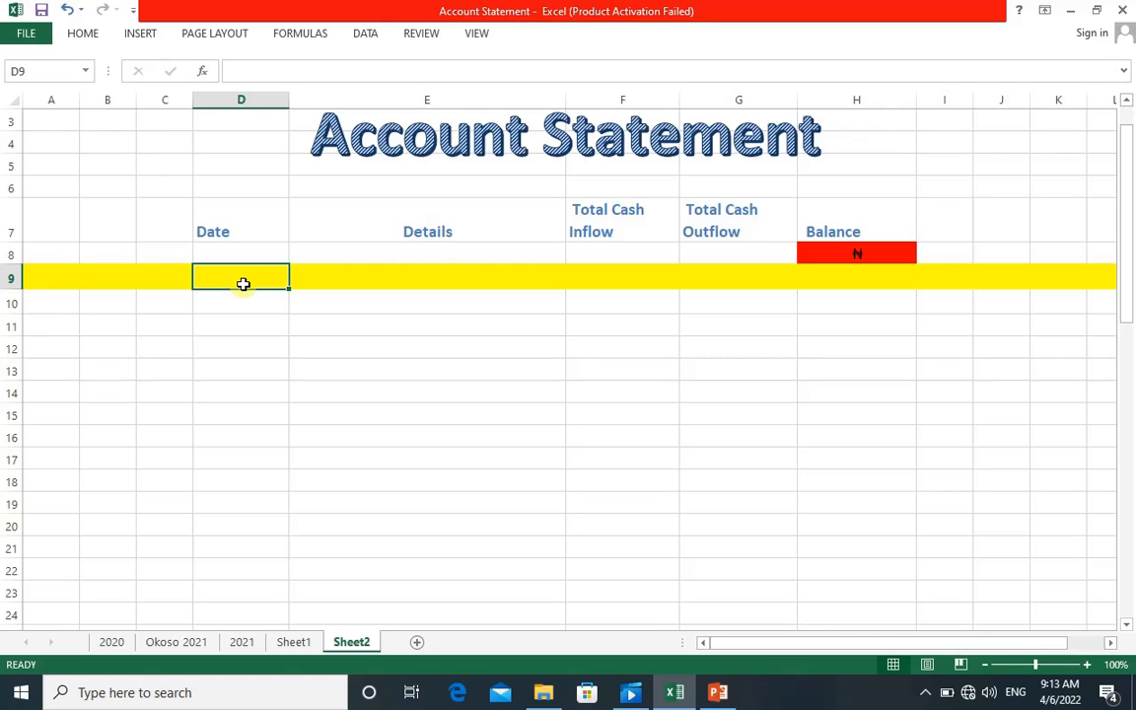
text(;)
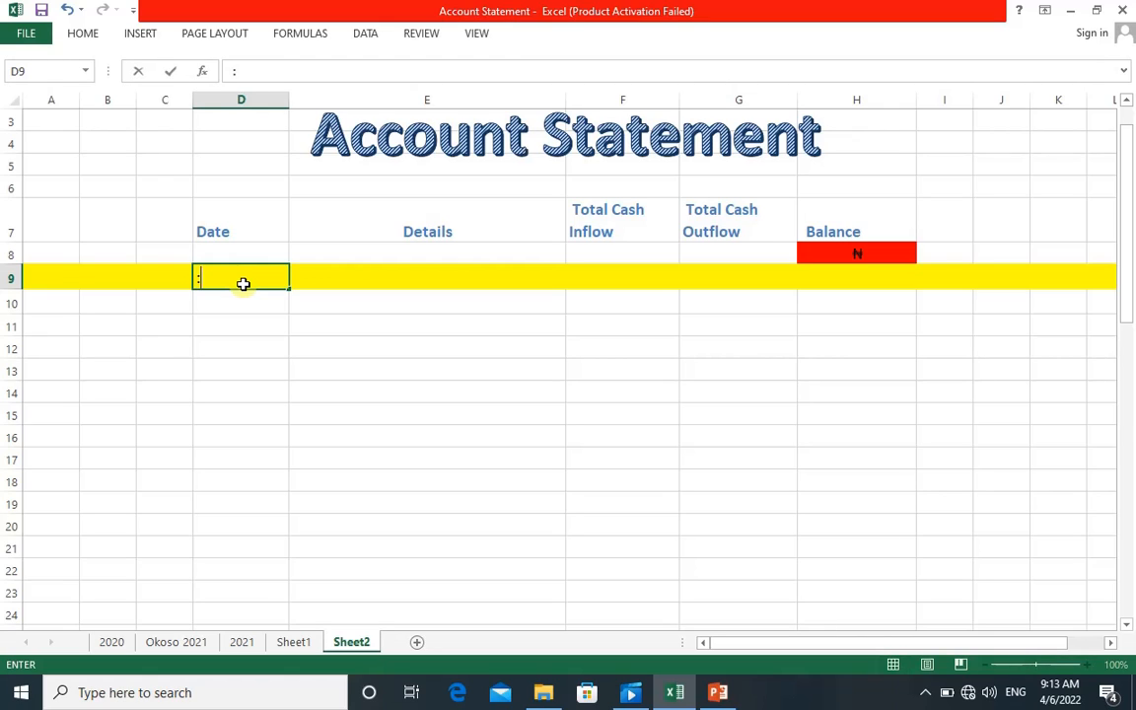
key(BackSpace)
key(ctrl+semicolon)
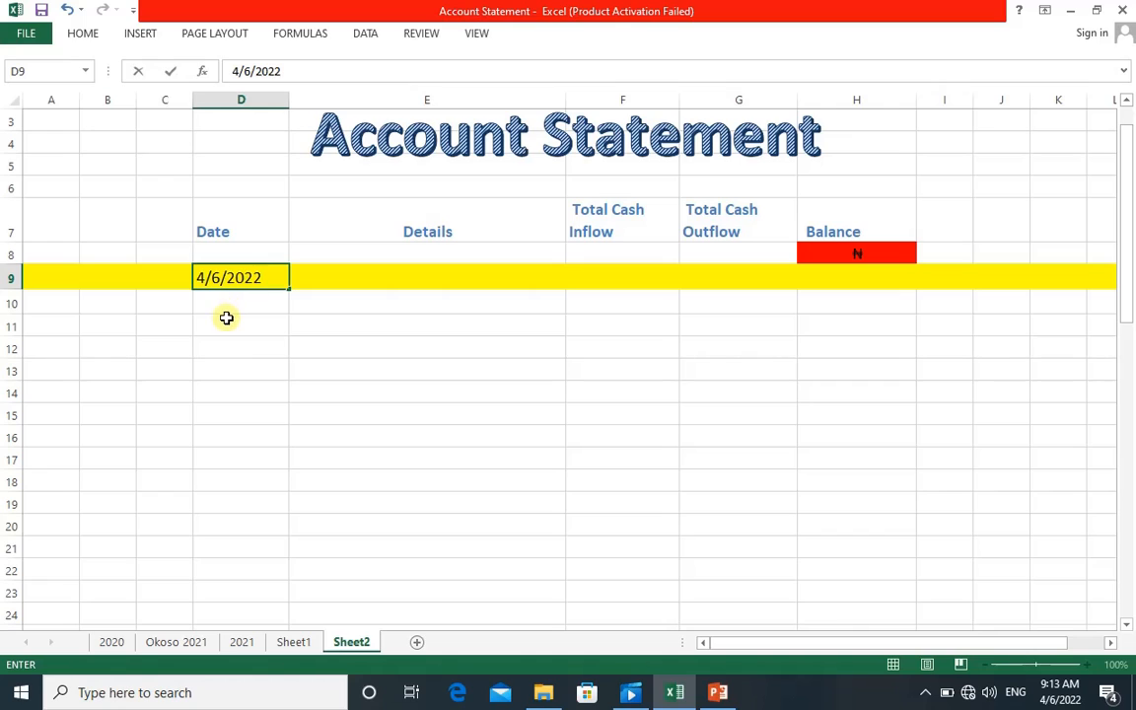
click(226, 299)
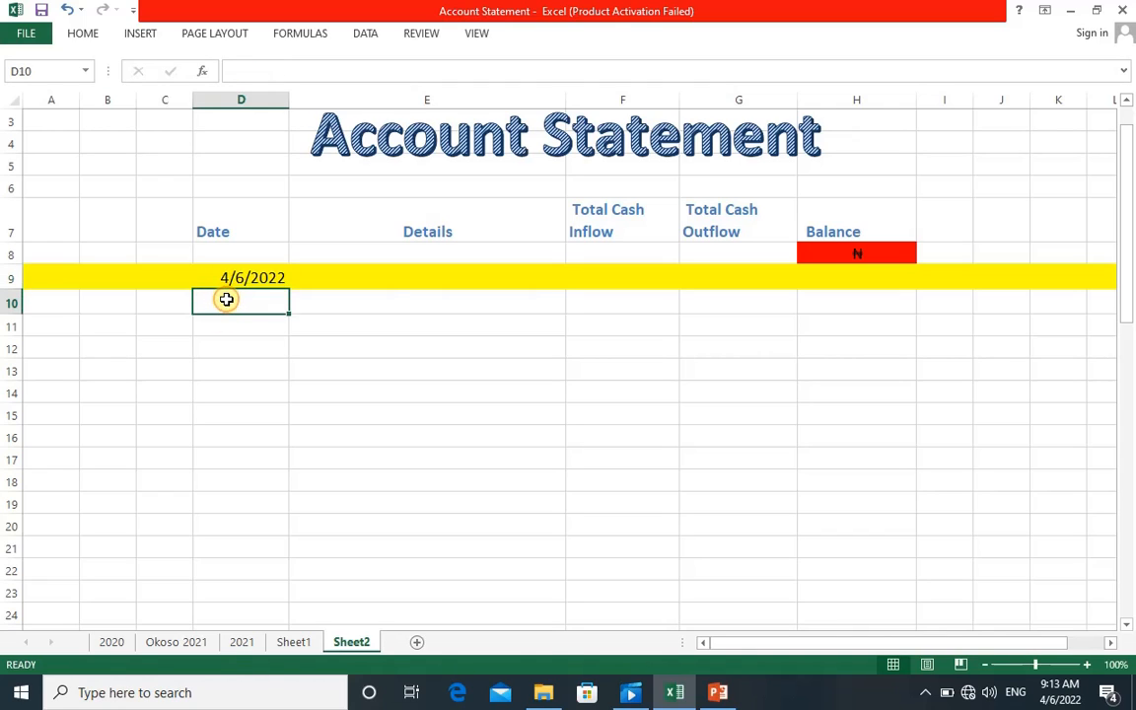
key(ctrl+semicolon)
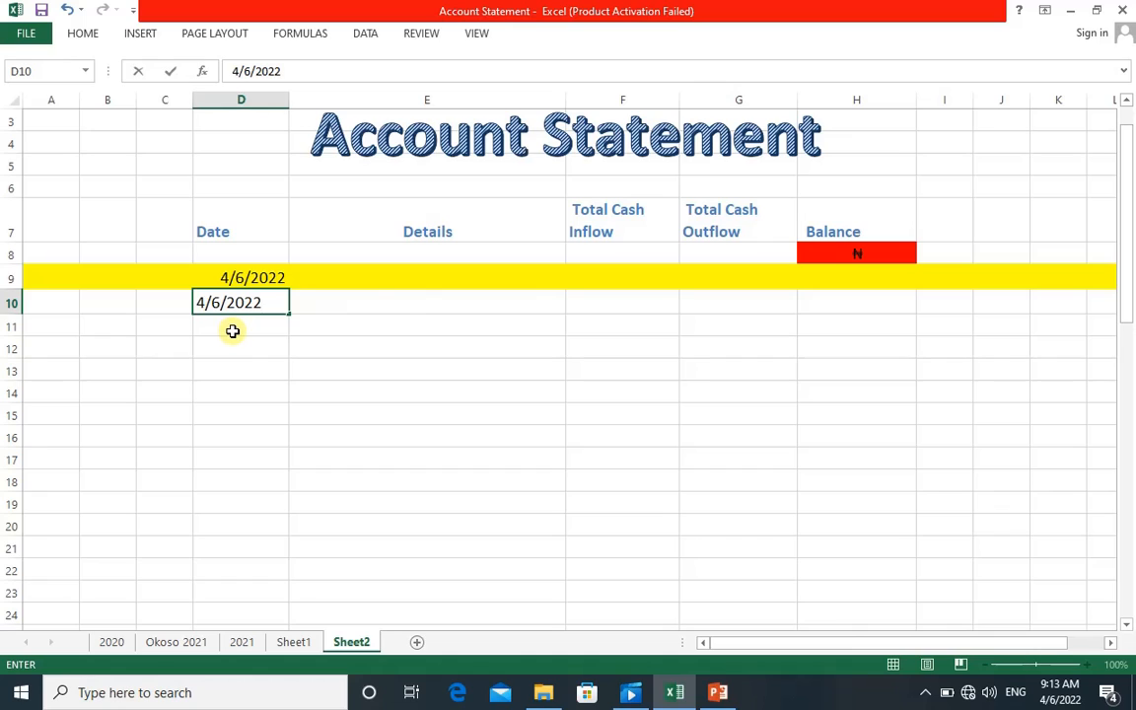
- Enter the current date, 4/6/2022, in cell D11 of the Date column
click(233, 329)
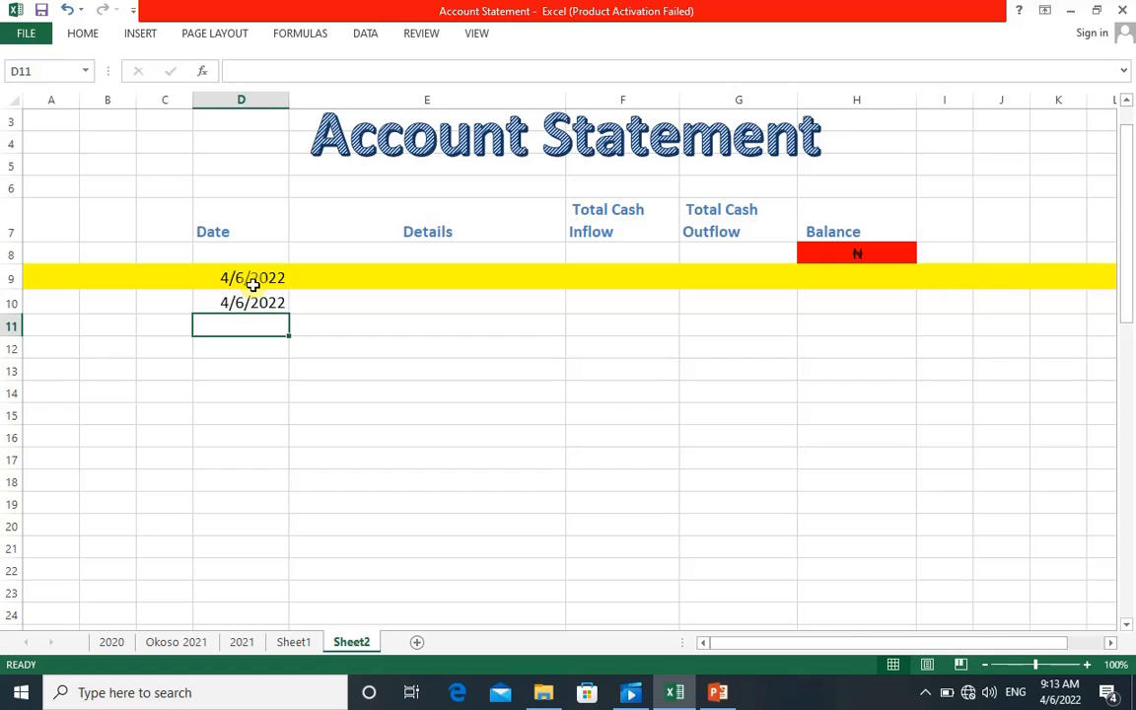
text(44657)
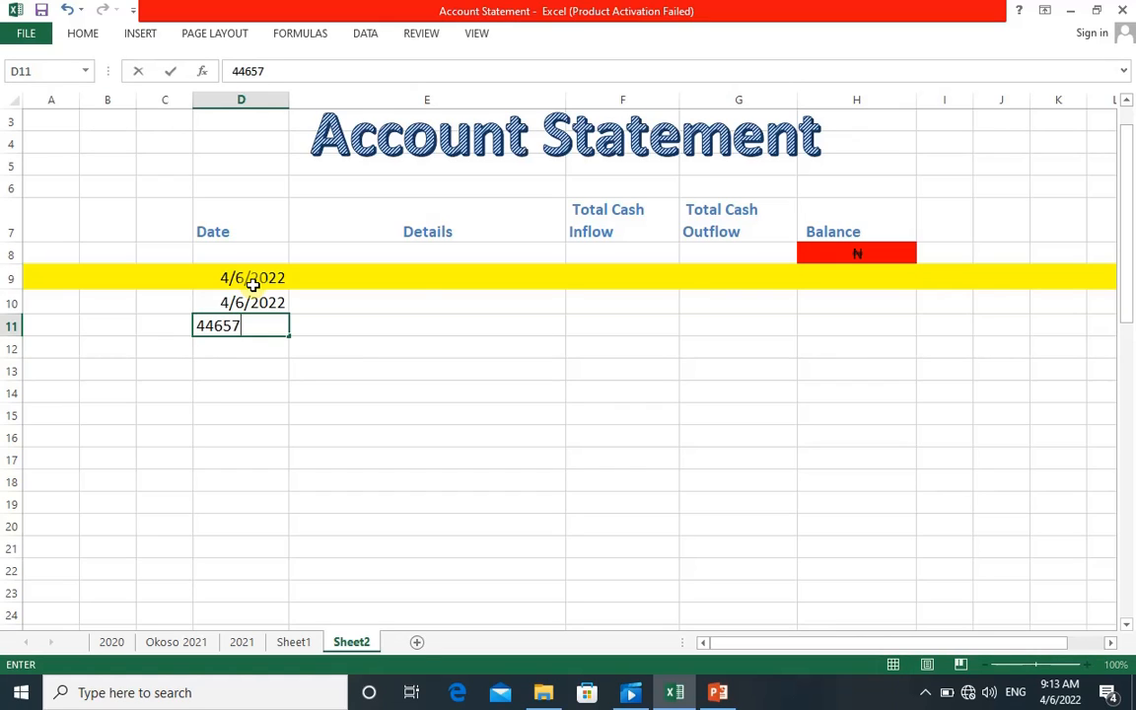
key(BackSpace)
key(BackSpace)
key(BackSpace)
key(BackSpace)
key(BackSpace)
key(ctrl+semicolon)
key(ctrl+Return)
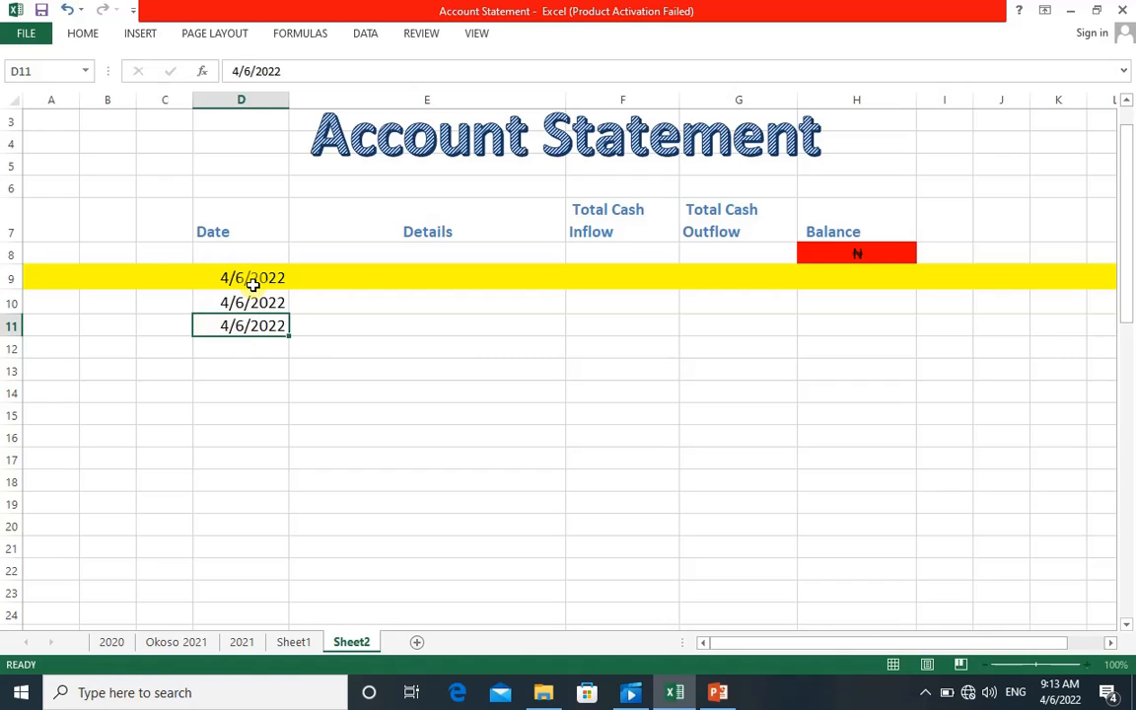
key(Return)
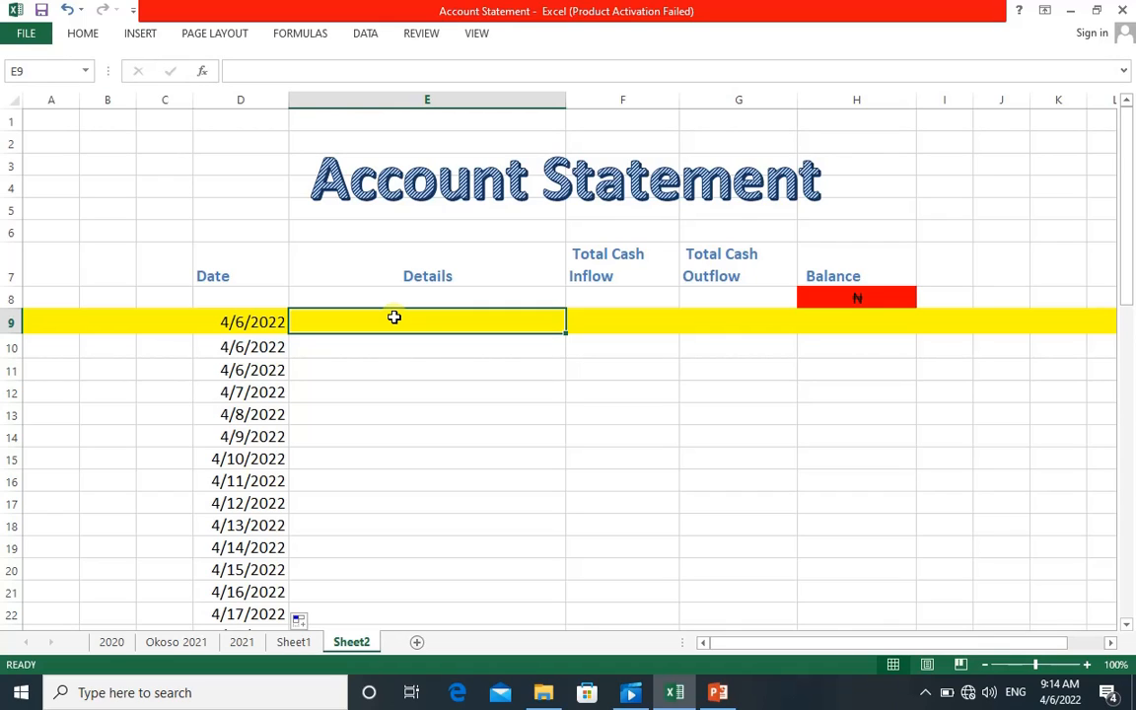
- Enter "Opening Balancefrom ..." as the details for the highlighted row in cell E9
text(O)
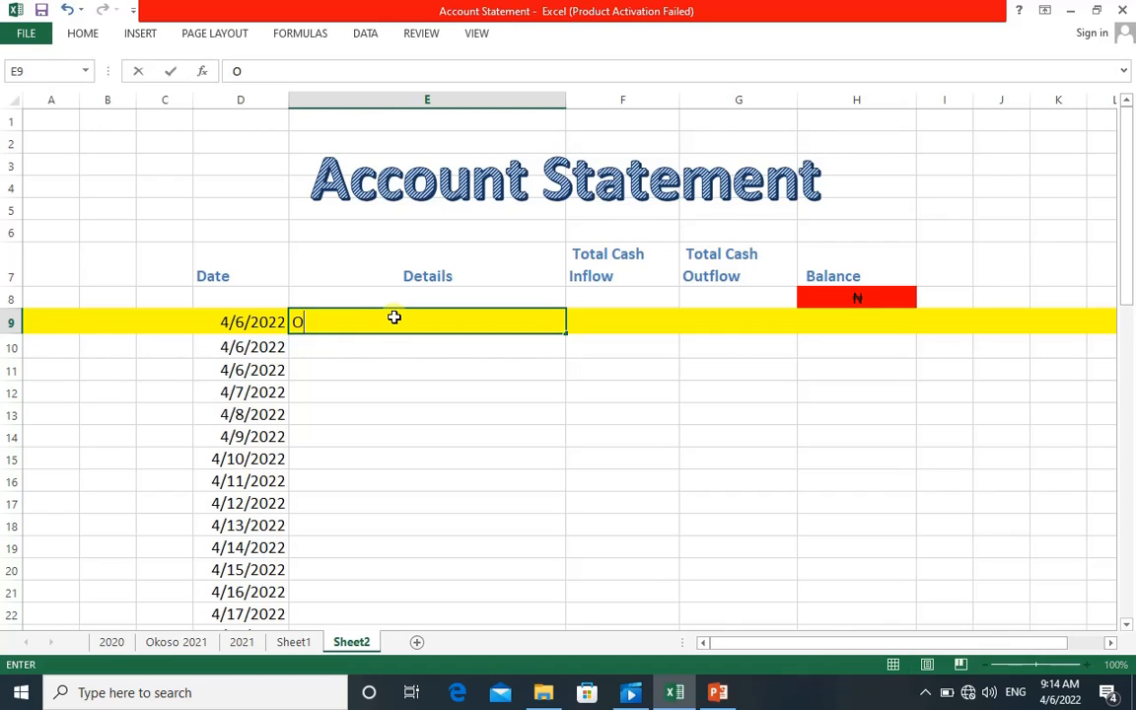
text(penini)
key(BackSpace)
text(g)
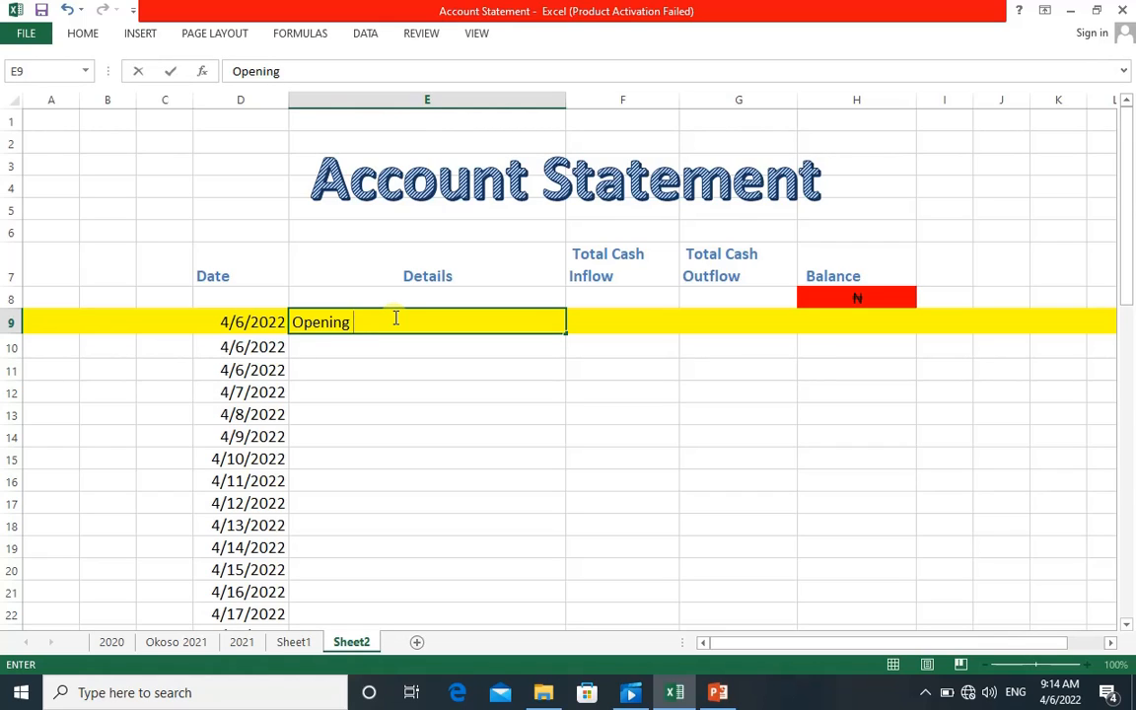
text(Balancefrom )
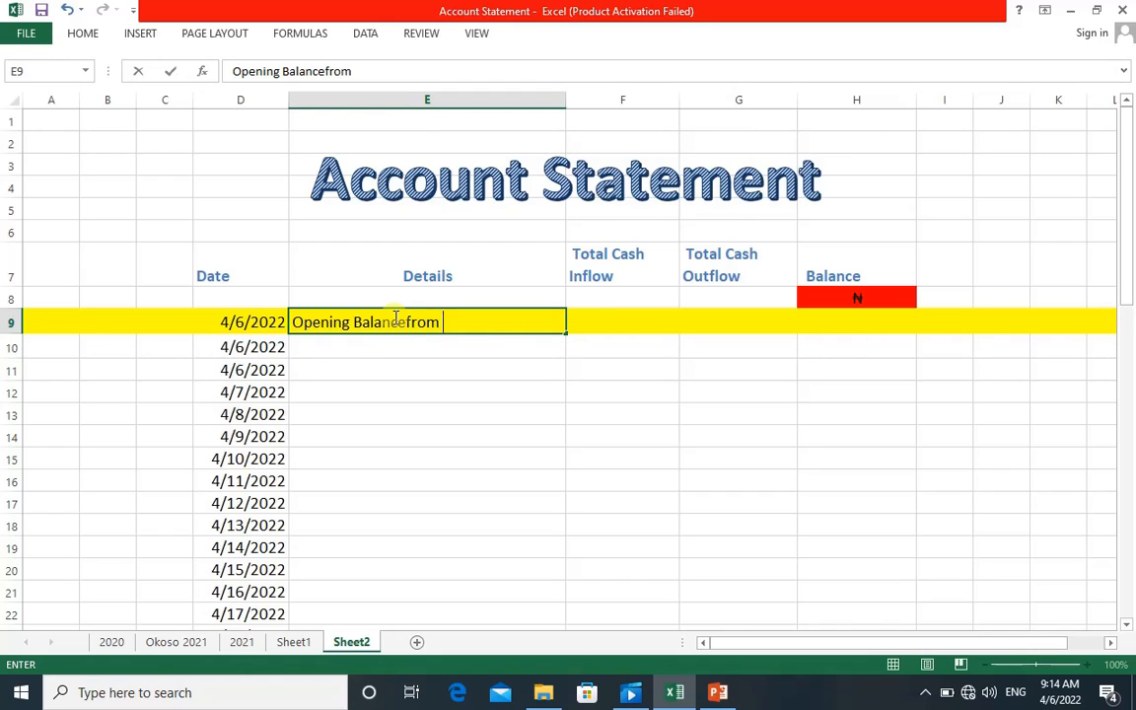
text(...)
key(Return)
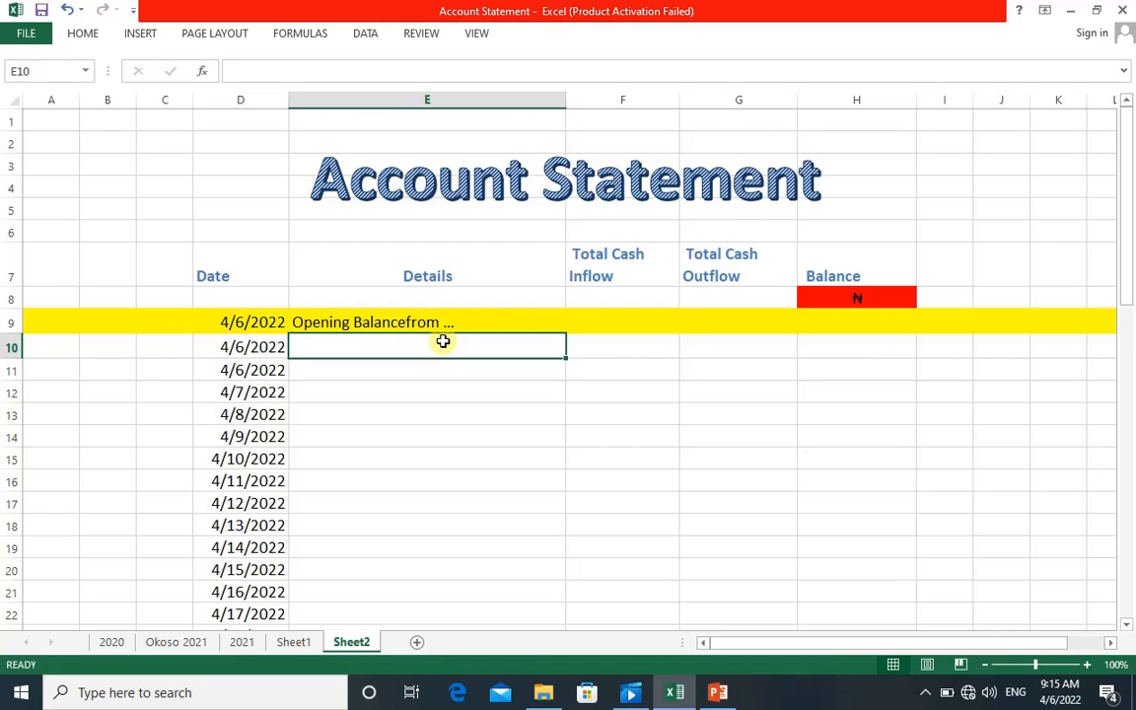
- Enter "Received from Customer" as the transaction details in cell E10
text(r)
key(BackSpace)
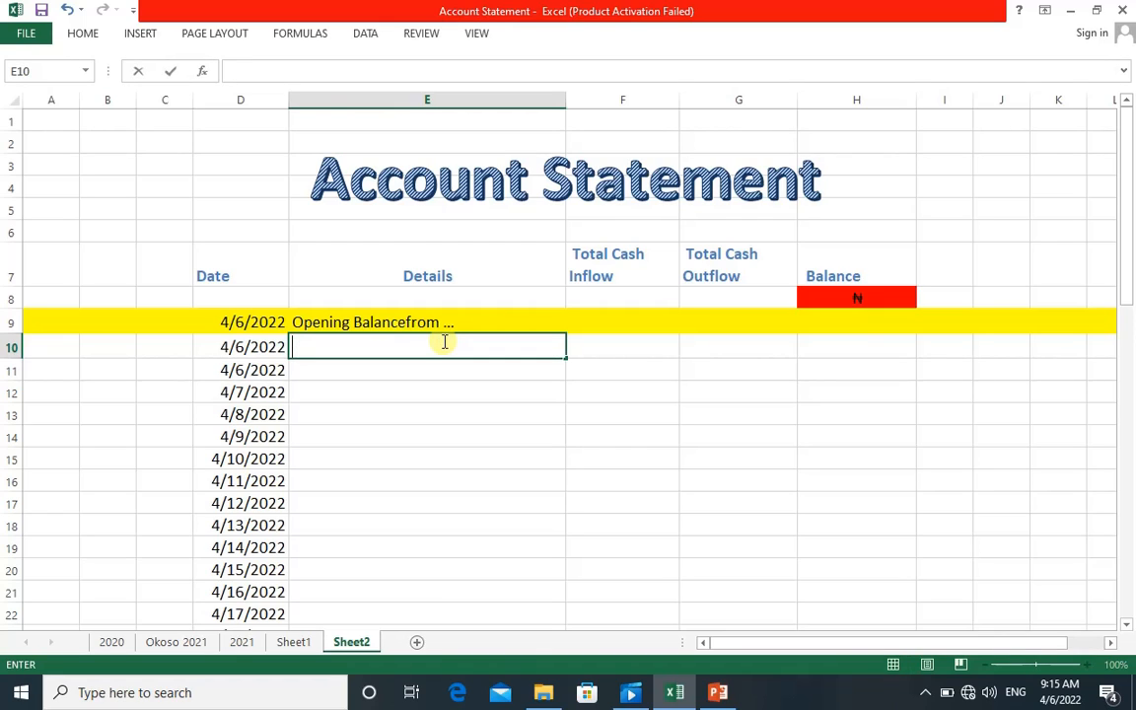
text(T)
key(BackSpace)
text(Receive)
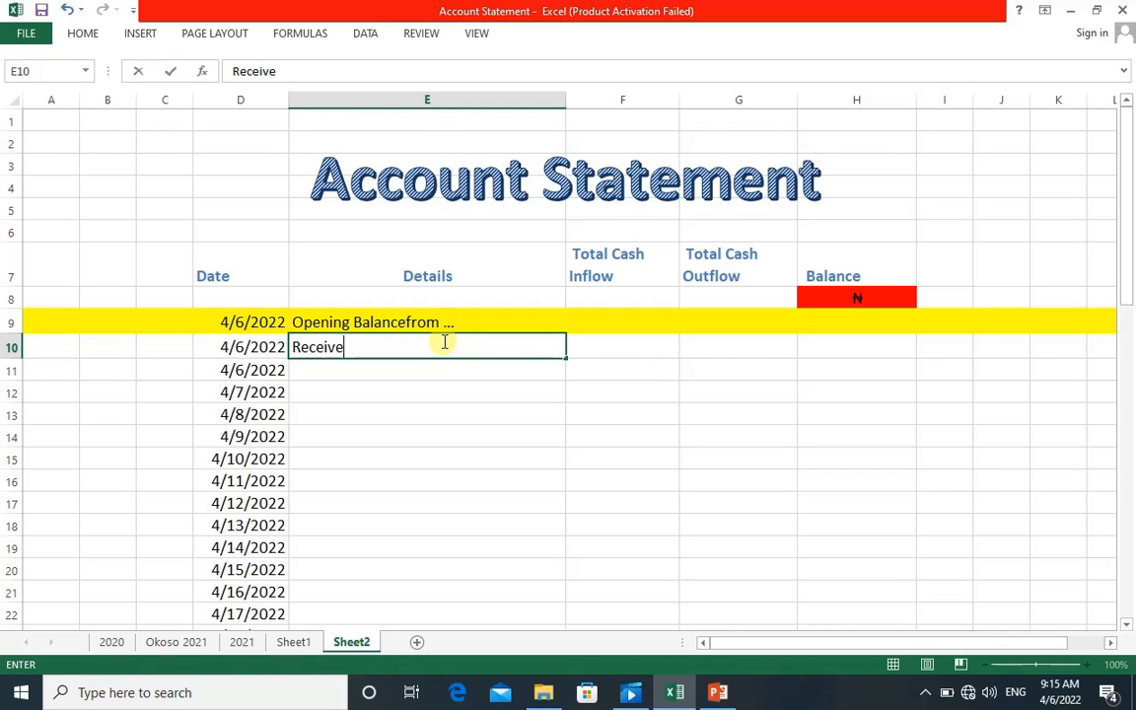
text(d fro)
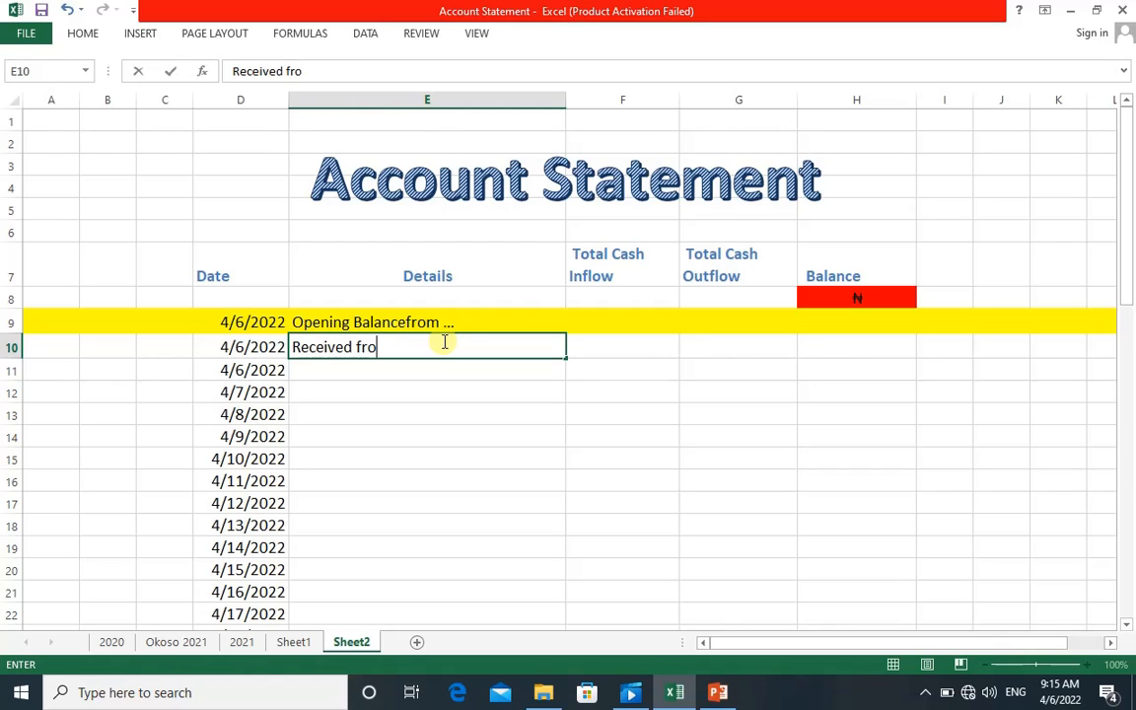
text(m cUS)
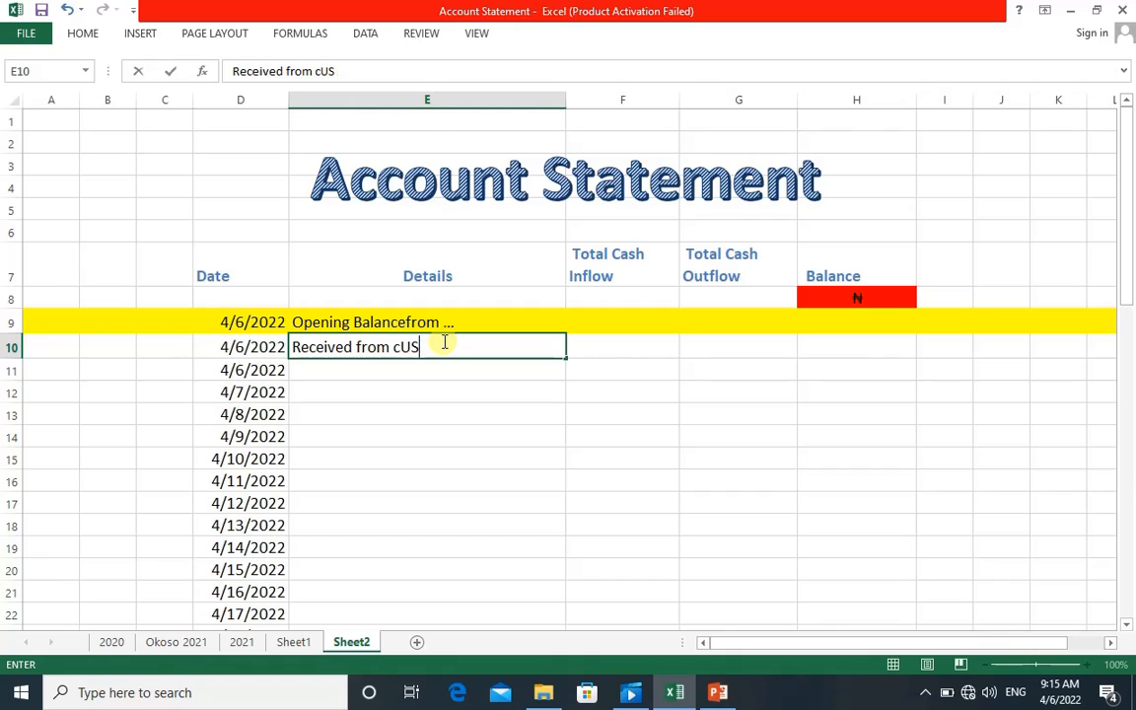
key(BackSpace)
key(BackSpace)
key(BackSpace)
text(C)
text(oun)
key(BackSpace)
key(BackSpace)
key(BackSpace)
text(ustome)
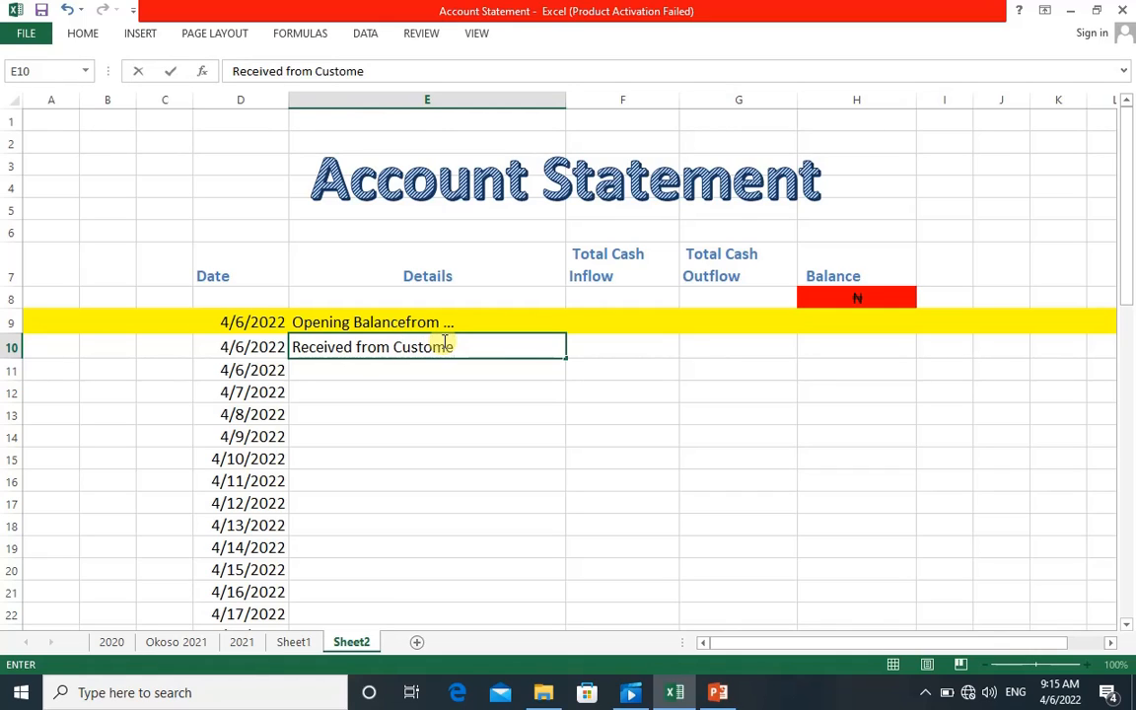
text(r)
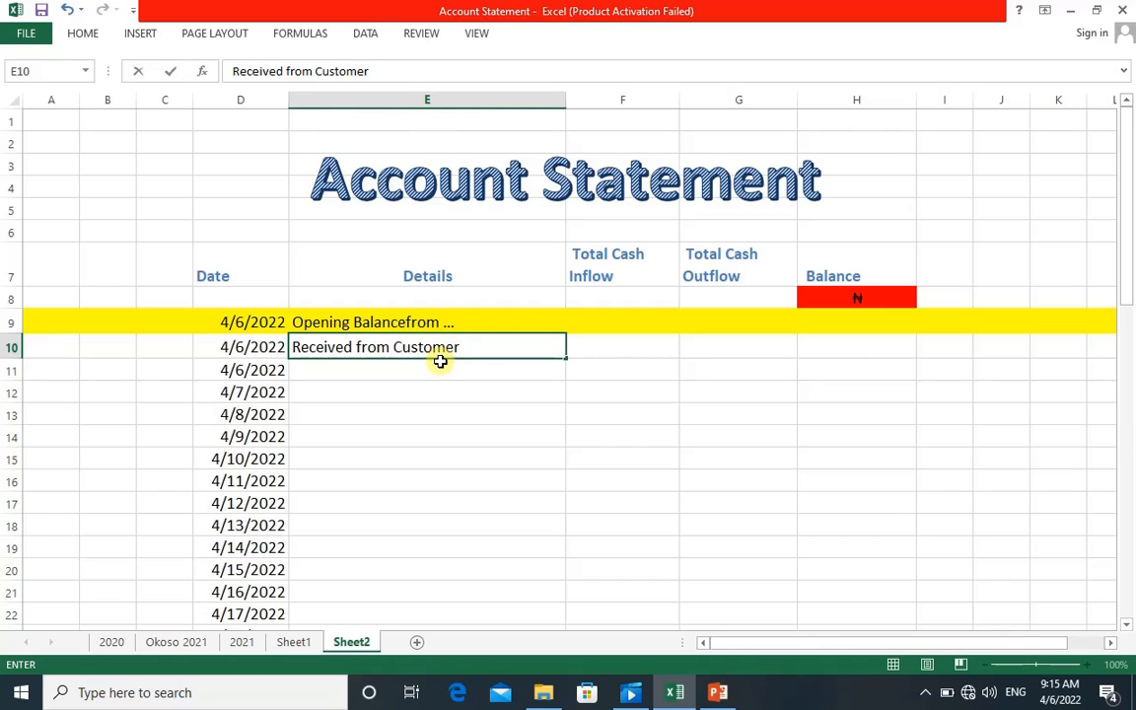
- Enter "Received from Customer" as the transaction details in cell E11
click(440, 362)
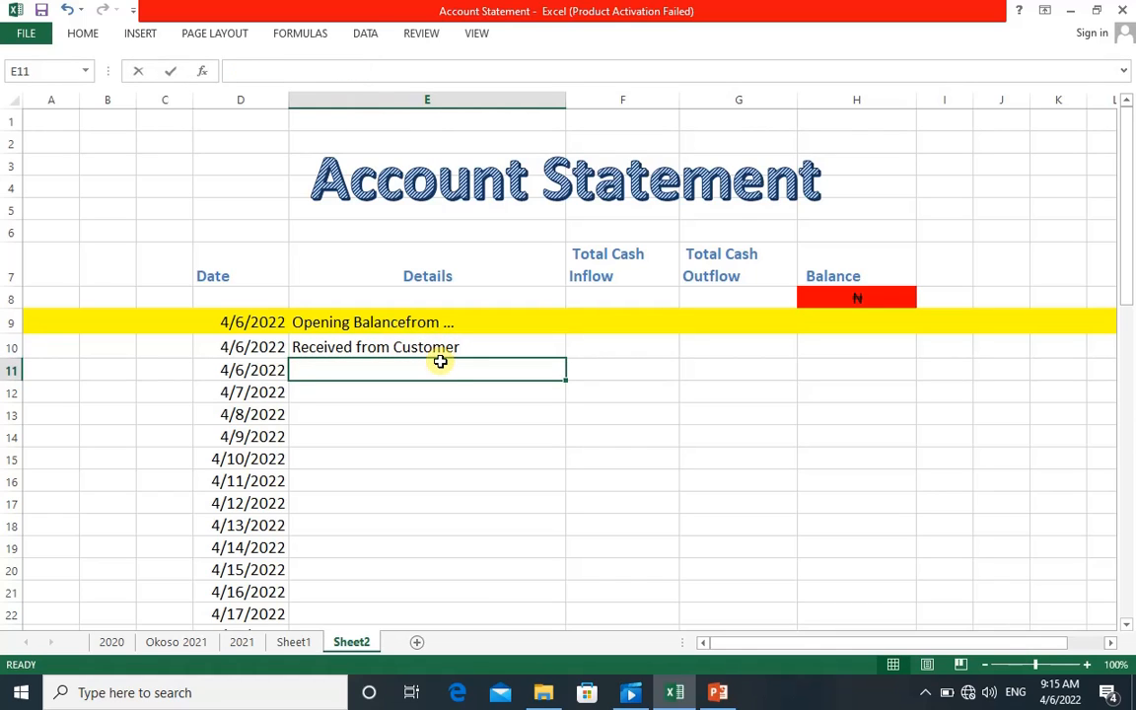
text(Received from Customer)
click(428, 380)
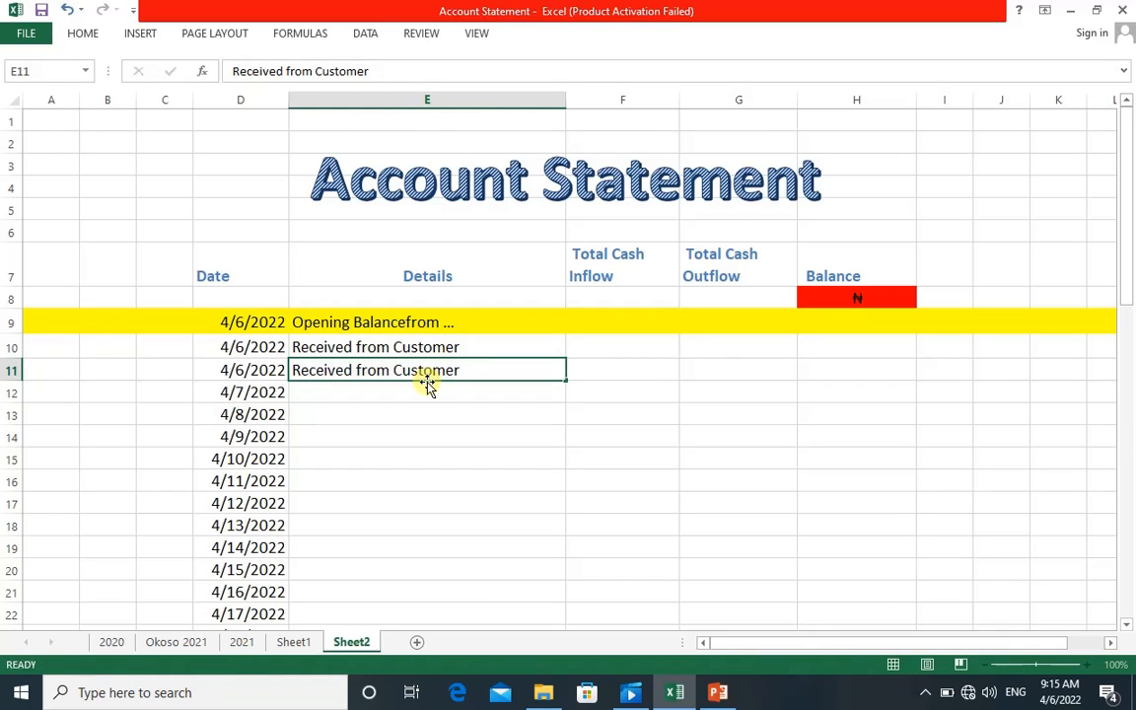
- Enter "Payment to Supplier" as the transaction details for 4/7/2022 in cell E12
click(427, 385)
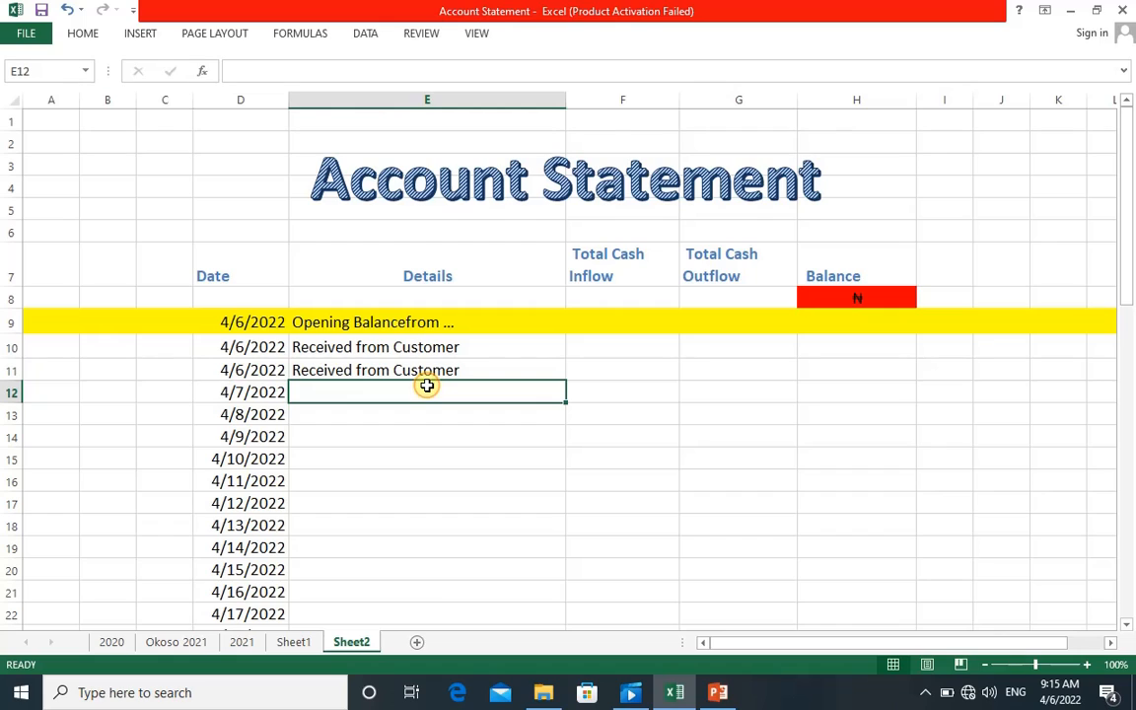
text(Pa)
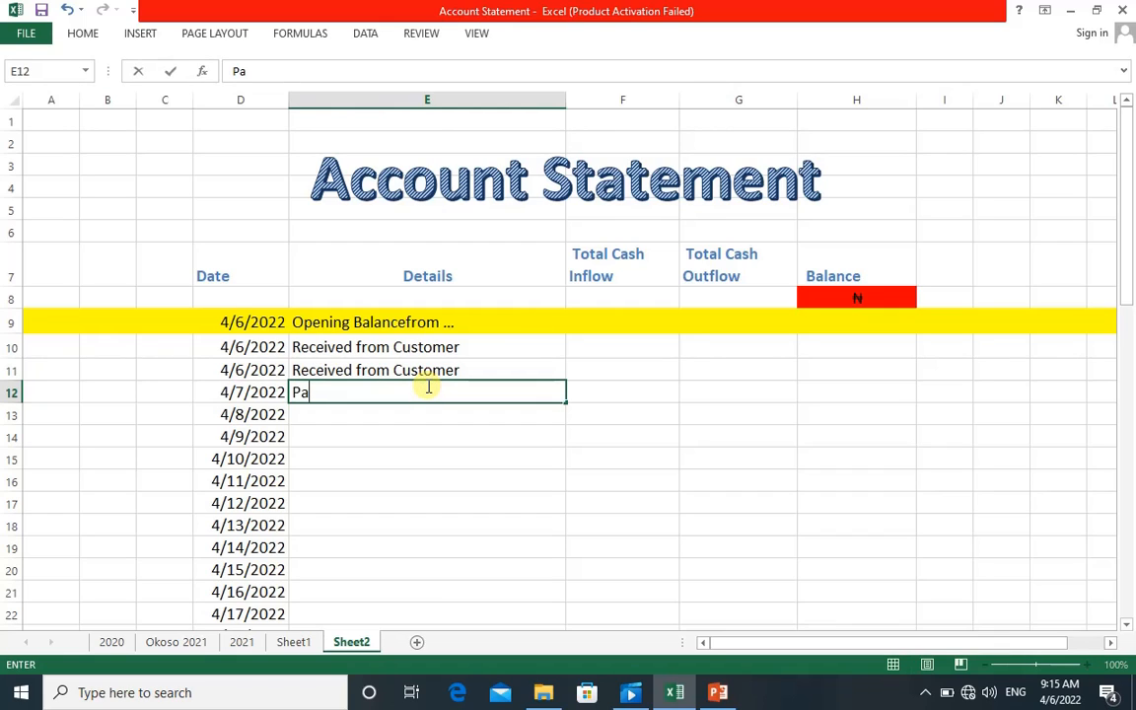
text(yment to Supplie)
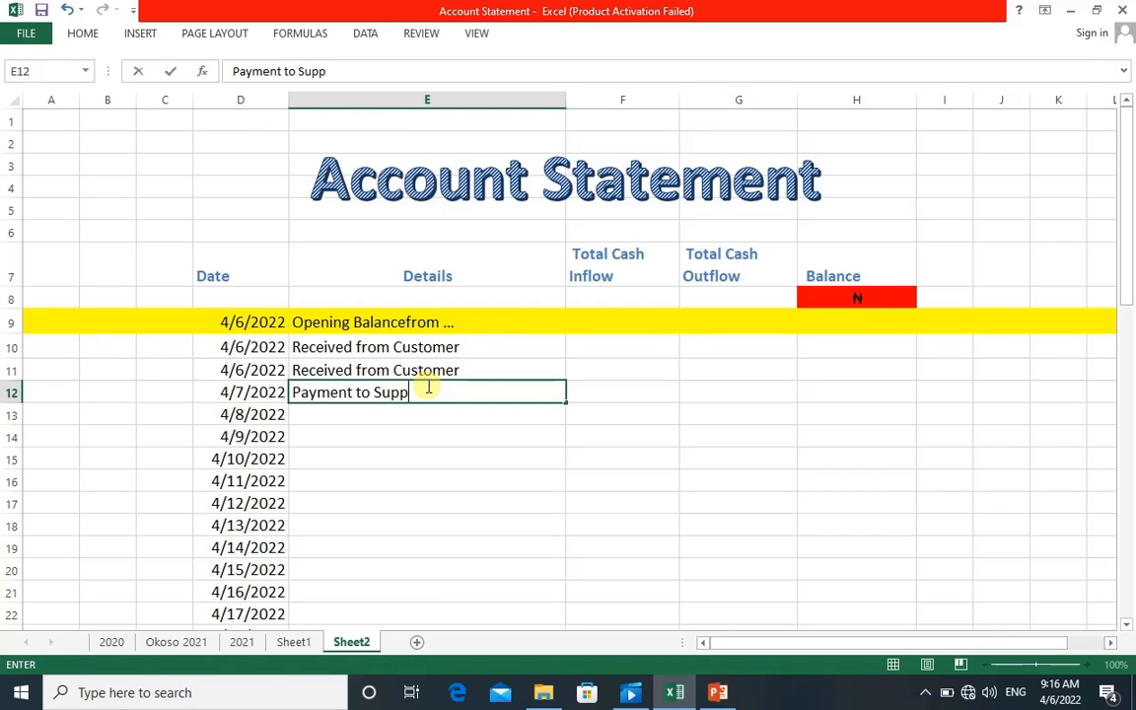
text(r)
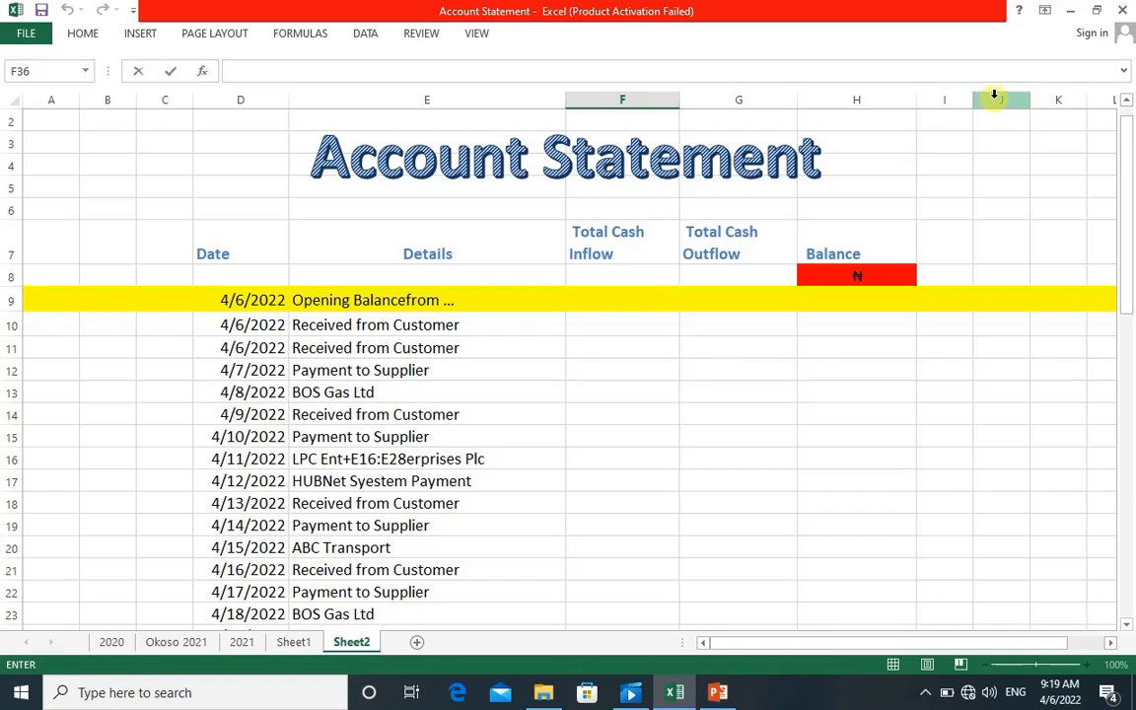
- Enter 670000 as the opening balance's total cash inflow in cell F9
click(608, 307)
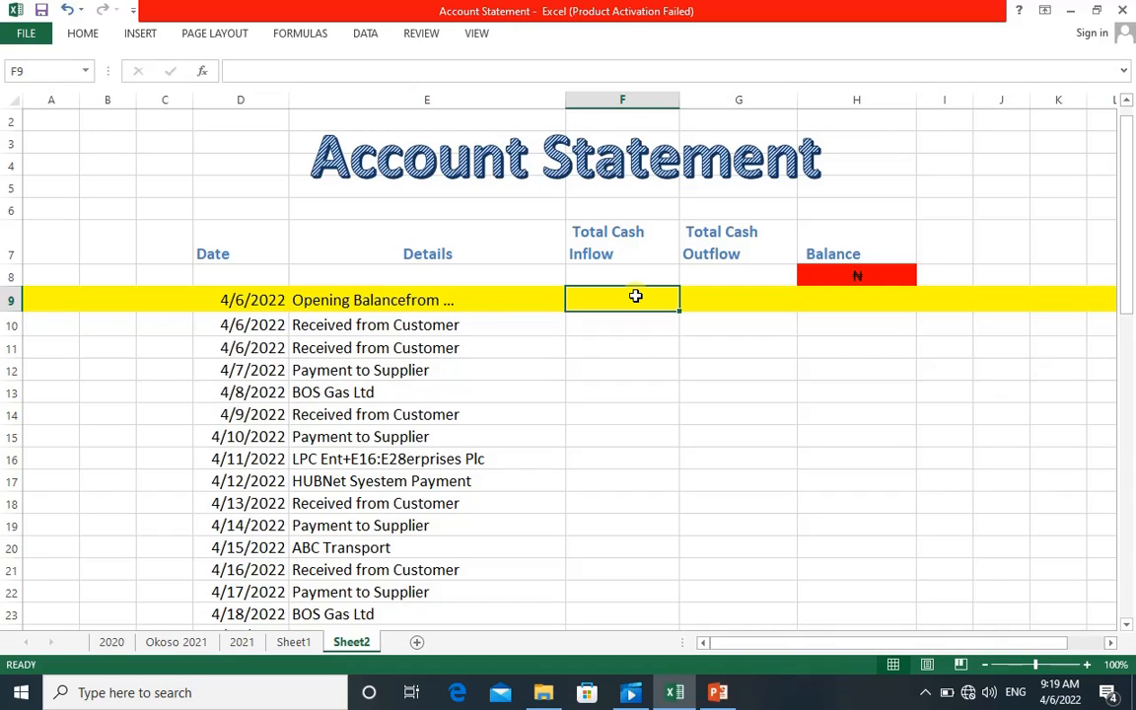
text(6700)
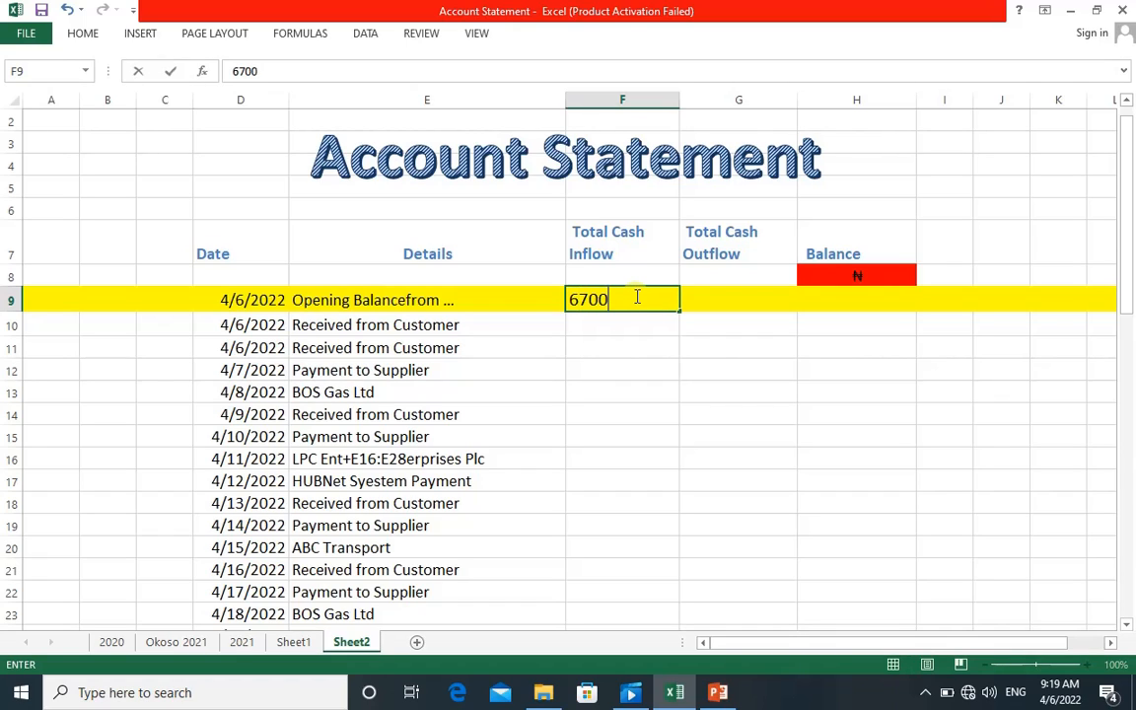
text(00)
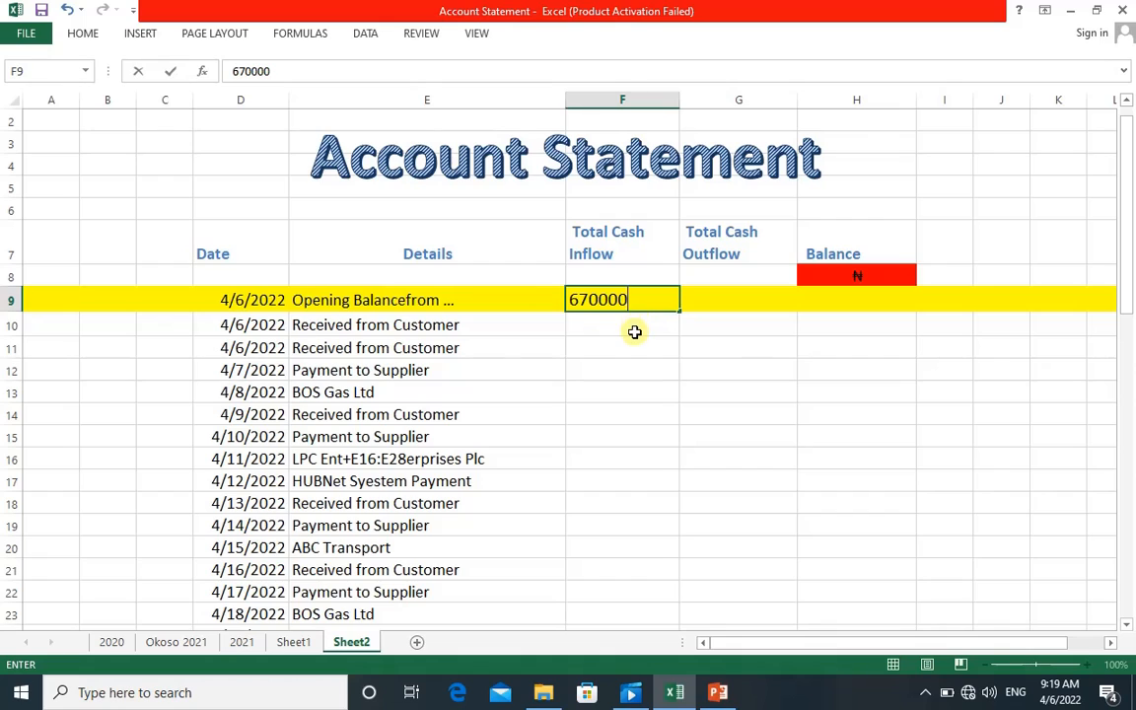
click(634, 332)
click(632, 345)
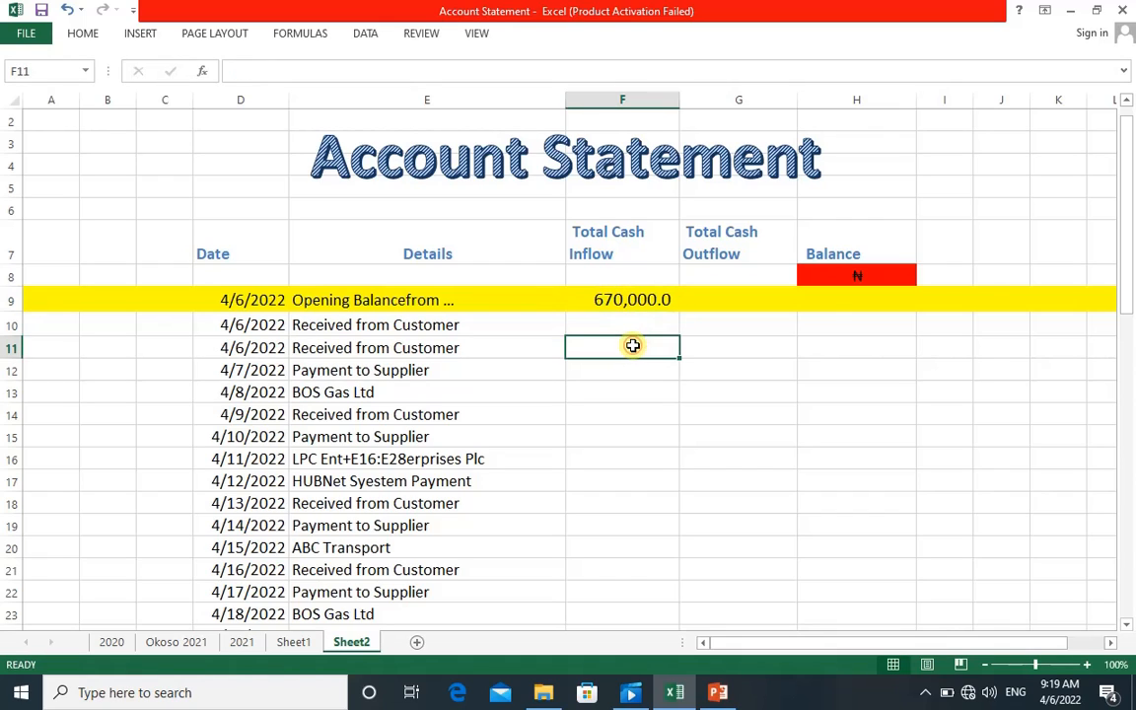
- Set the opening row's balance in cell H9 to the formula =F9
click(833, 309)
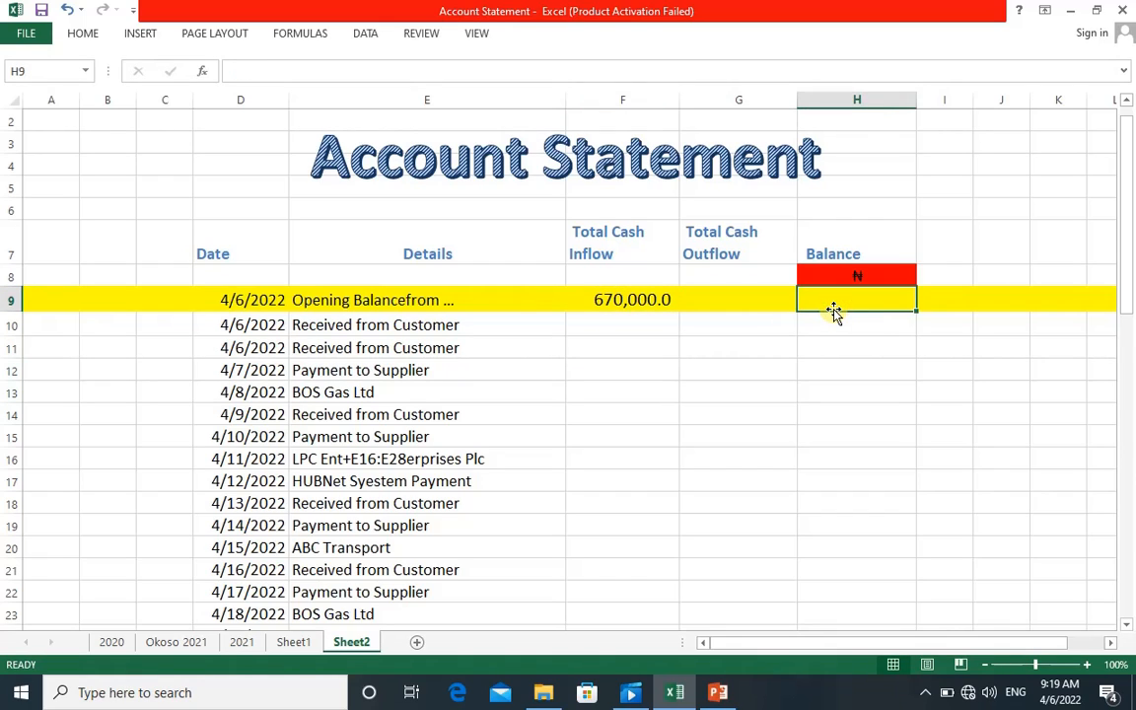
text(=)
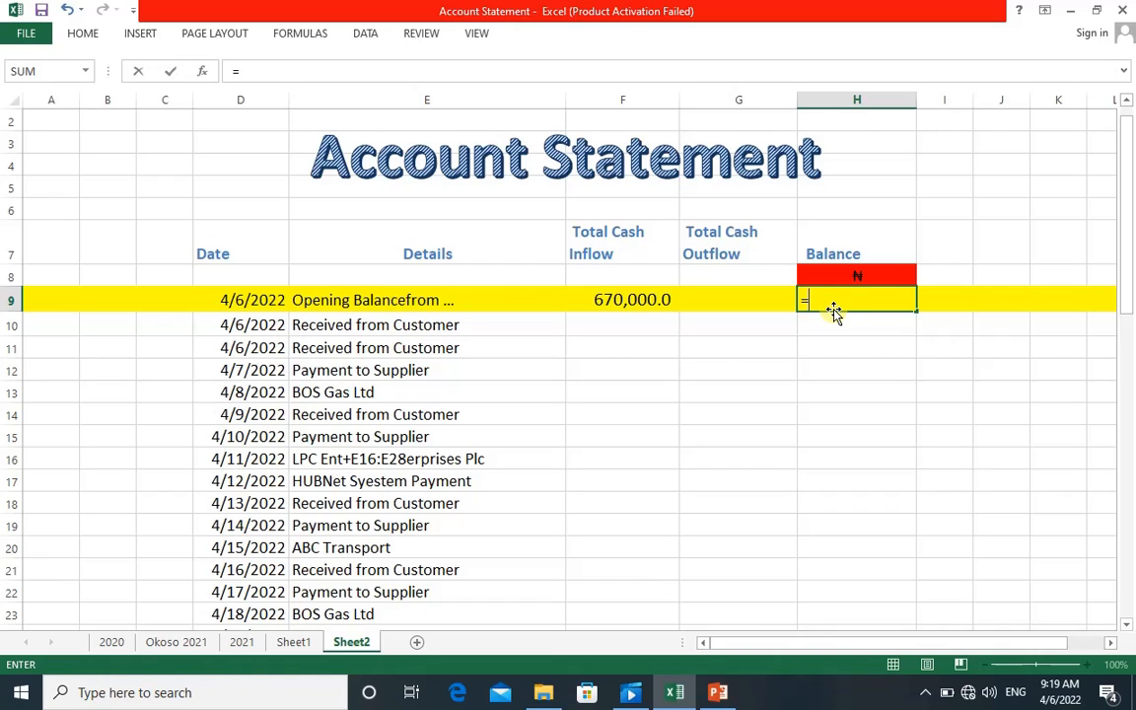
text(1)
key(BackSpace)
click(655, 300)
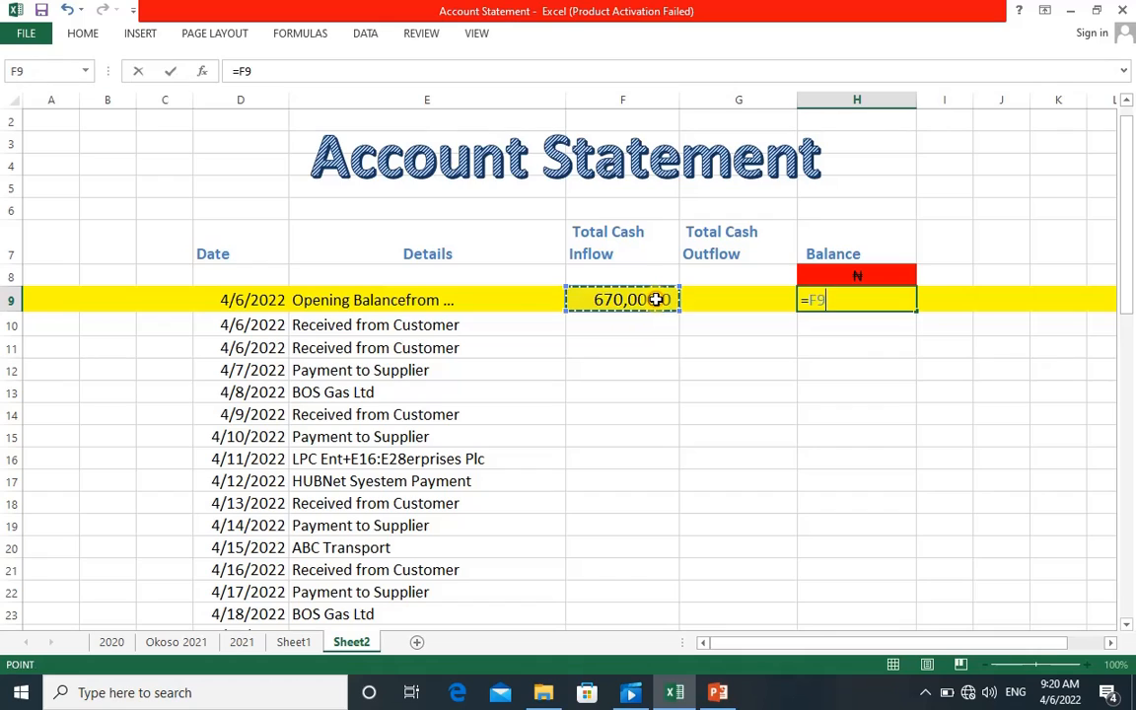
key(Return)
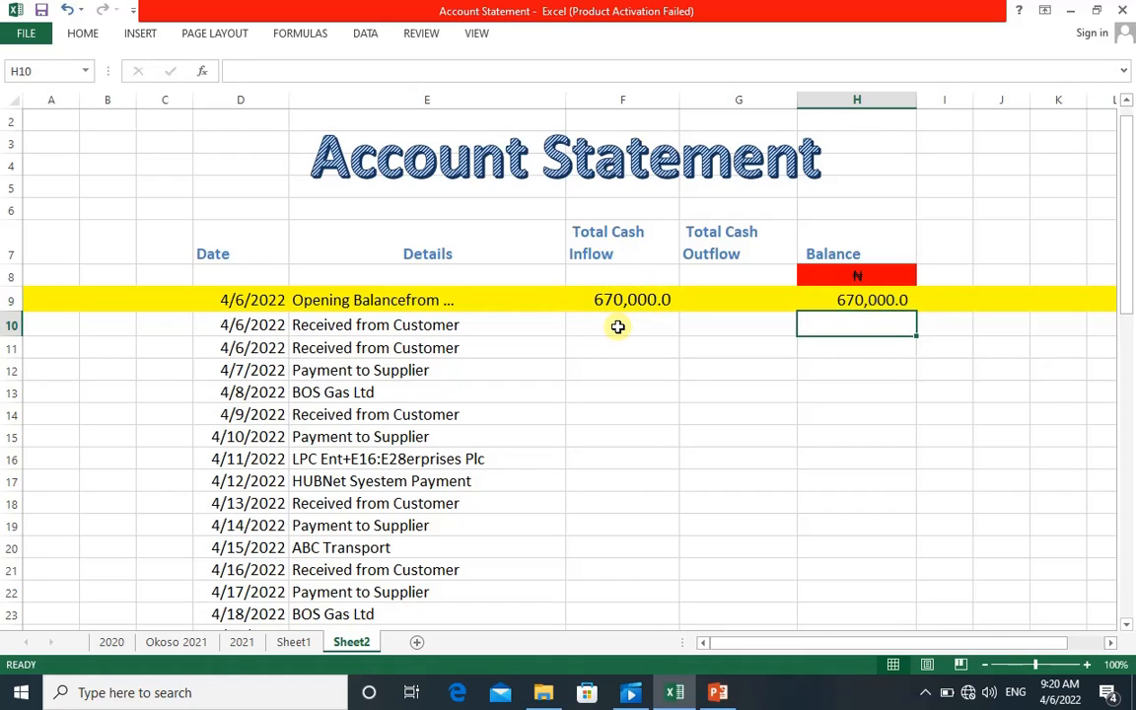
- Enter total cash inflows of 500000 in cell F10 and 230000 in cell F11 for the two customer receipts
click(617, 326)
text(5)
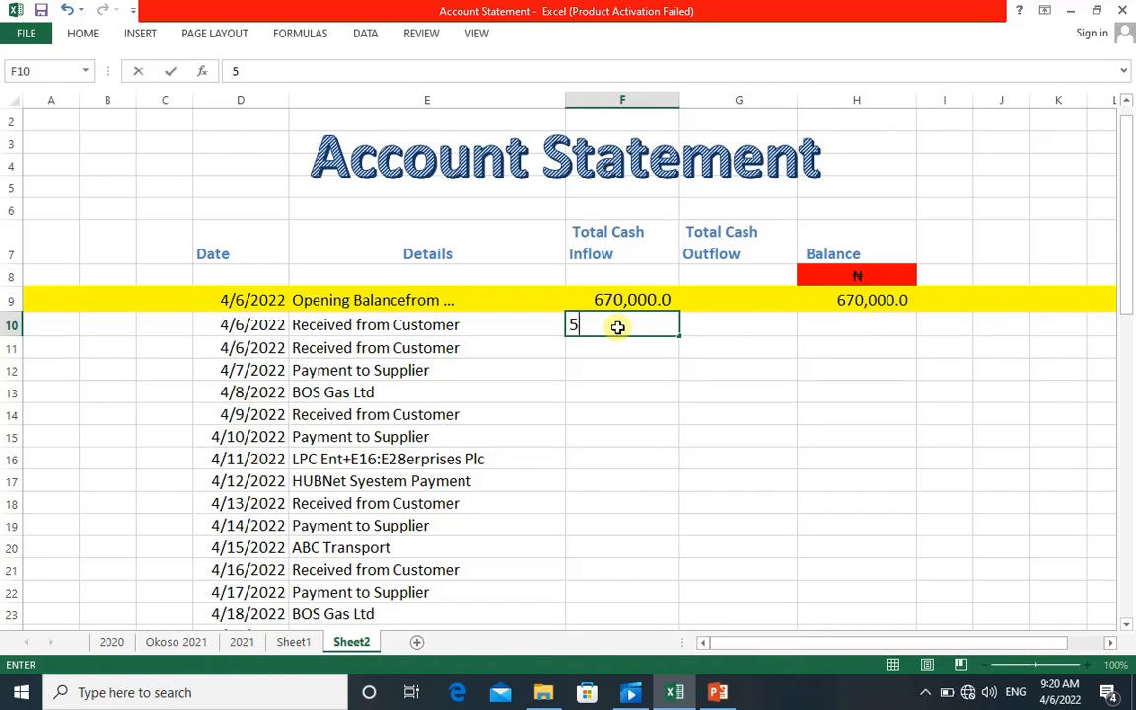
text(00000)
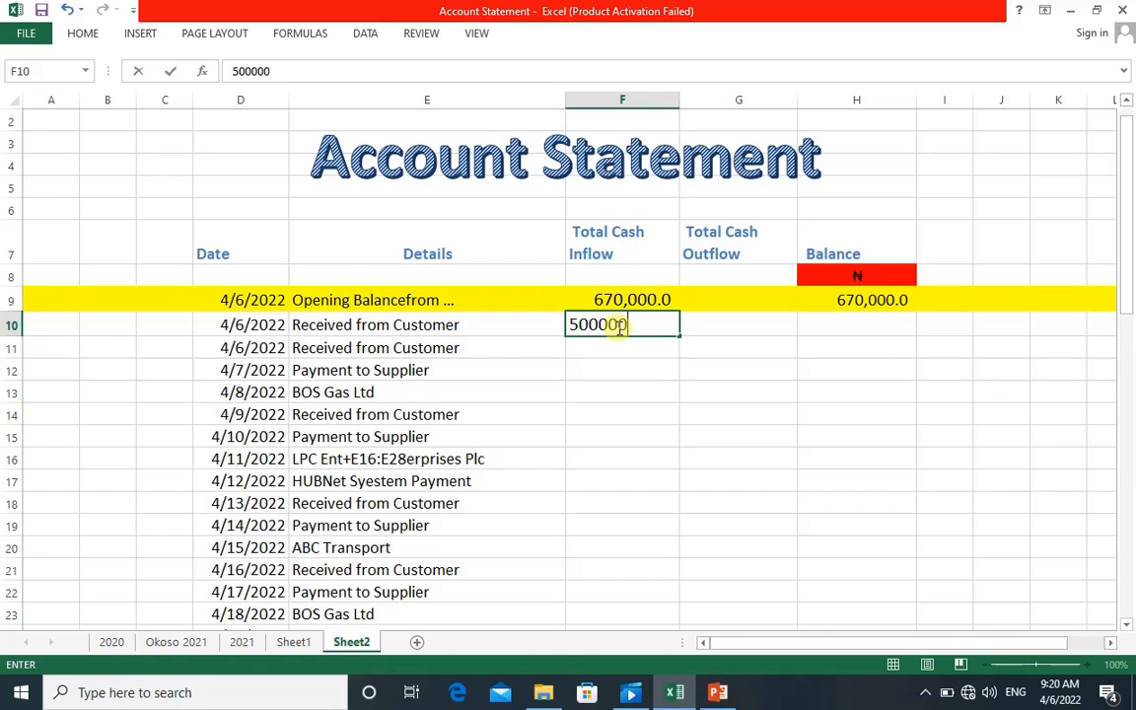
click(730, 353)
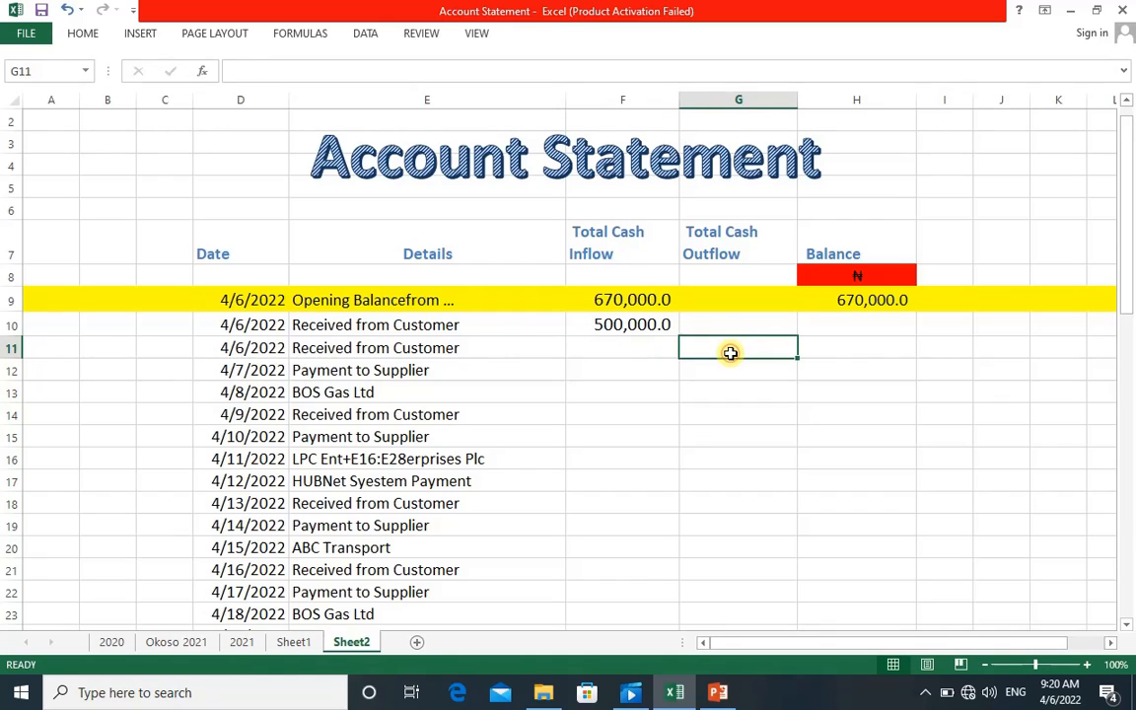
click(662, 345)
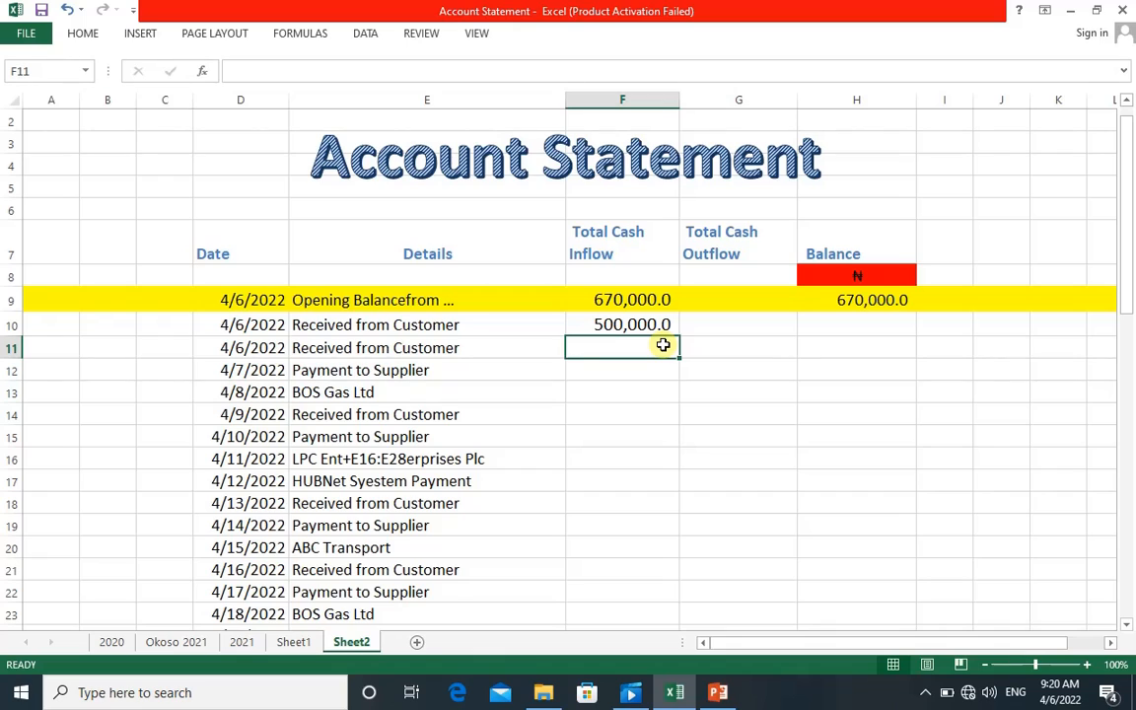
text(230000)
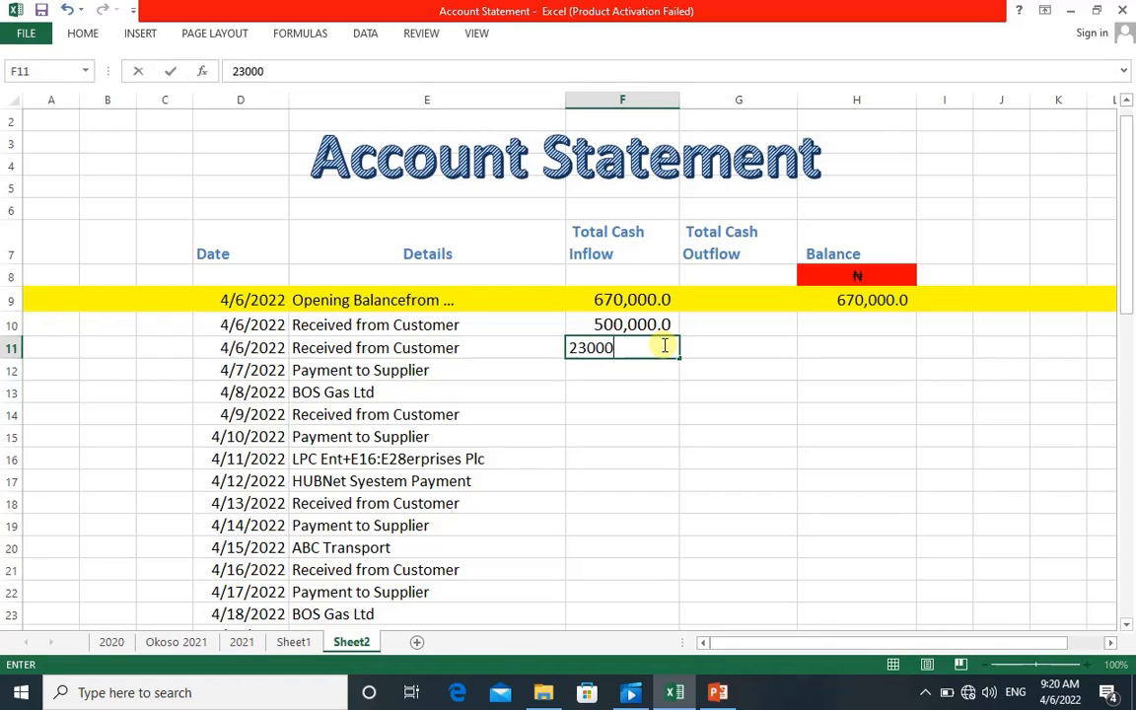
- Enter total cash outflows of 679000 in cell G12 and 450000 in cell G13 for the supplier and BOS Gas Ltd payments
click(714, 411)
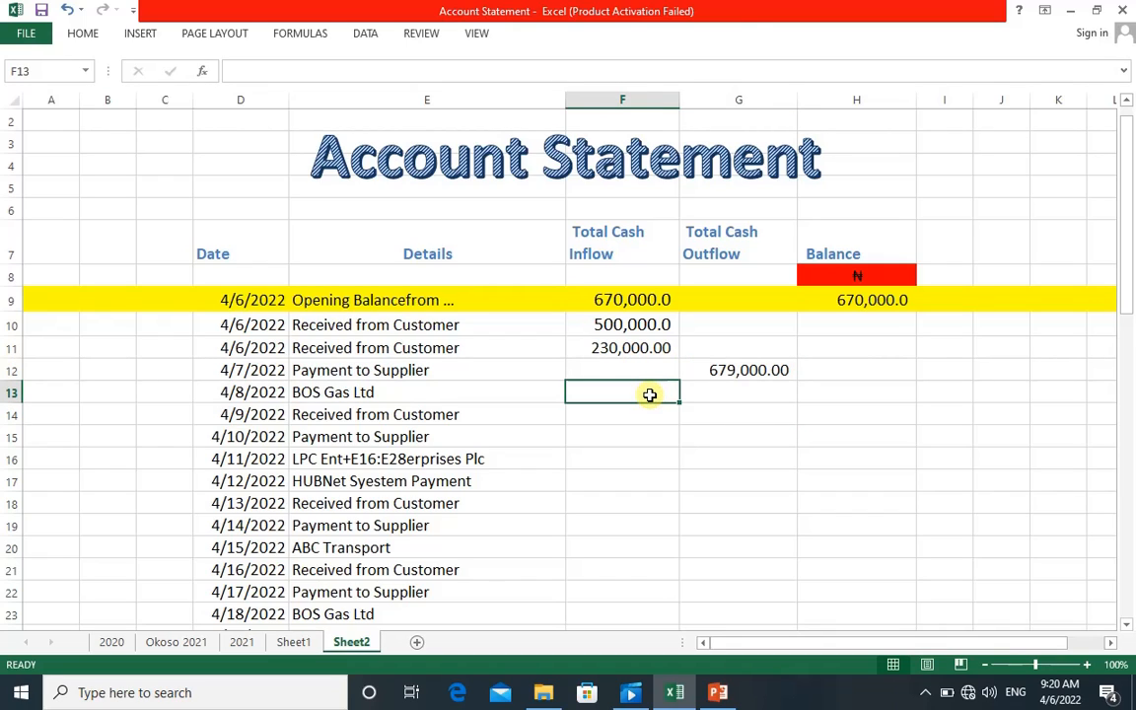
click(706, 392)
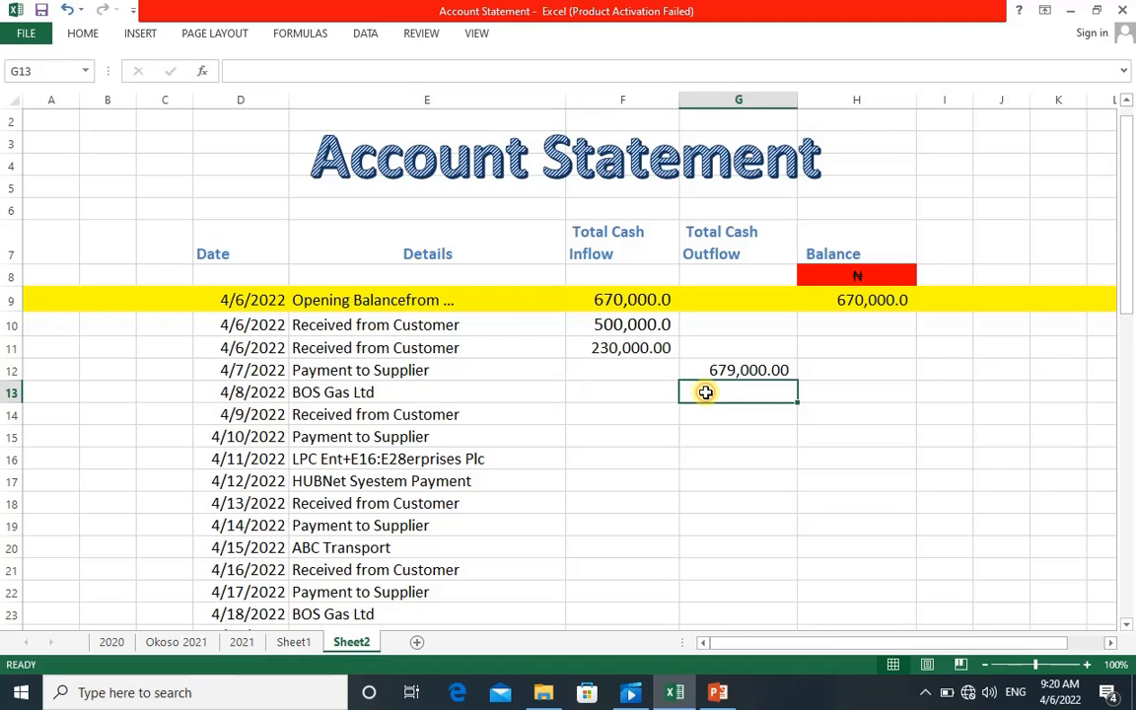
text(4500000.00)
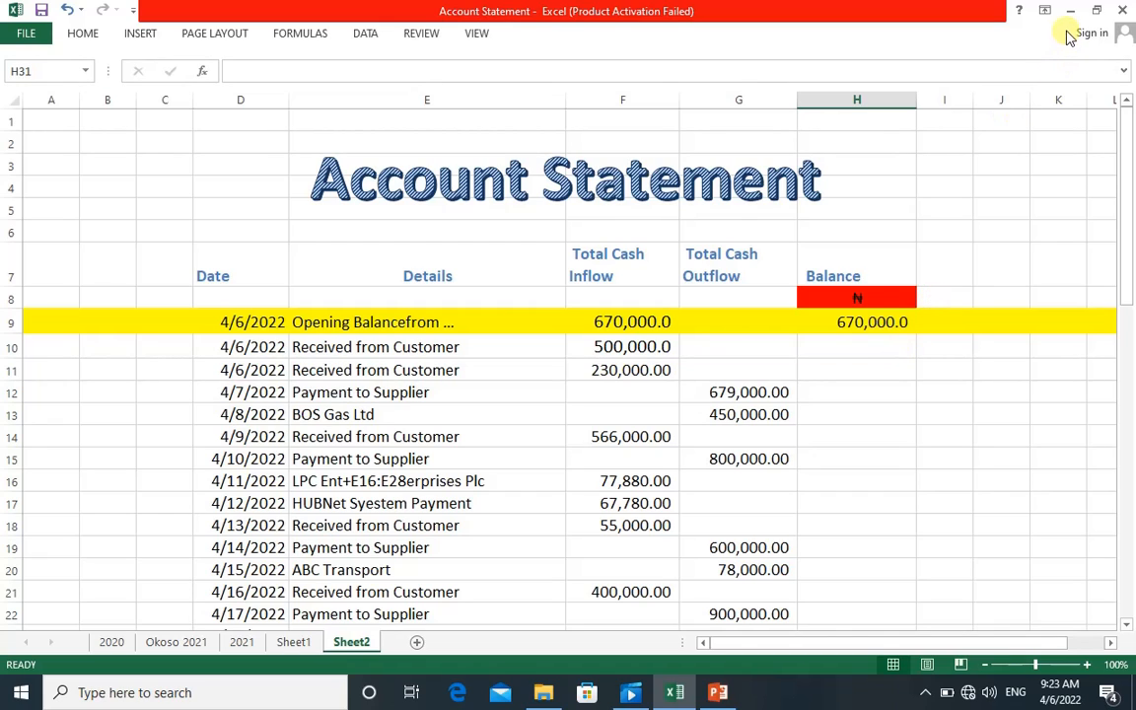
- Set the ribbon display to show tabs and commands all the time
click(1044, 11)
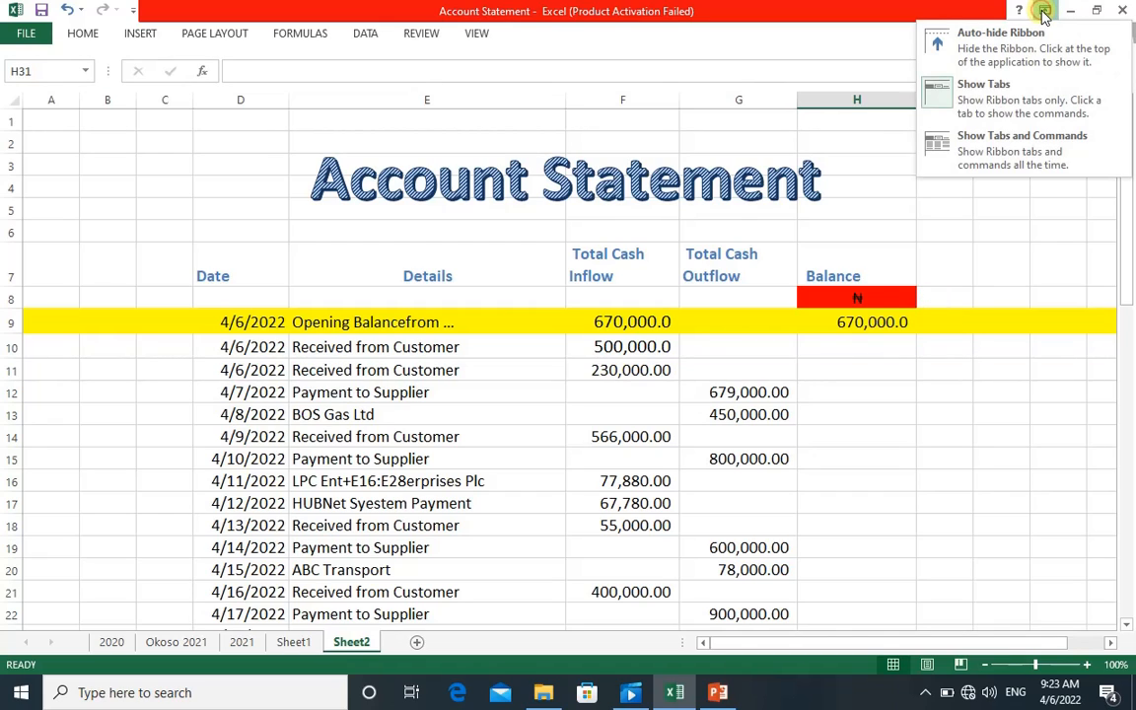
click(1029, 145)
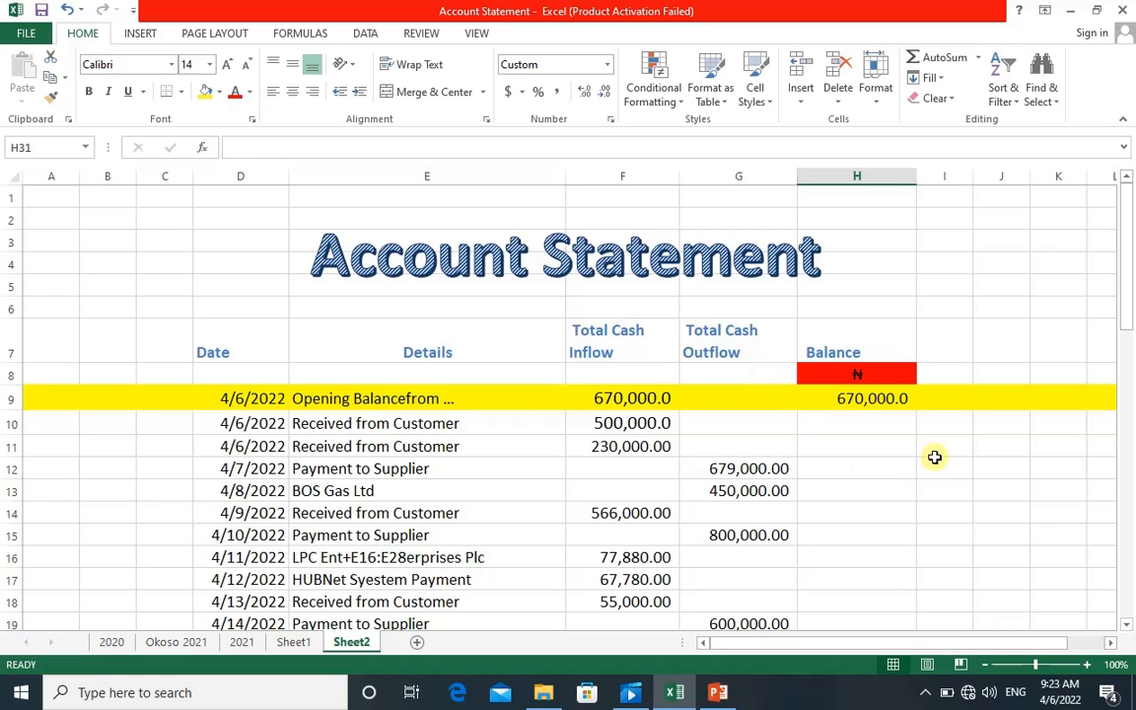
click(871, 399)
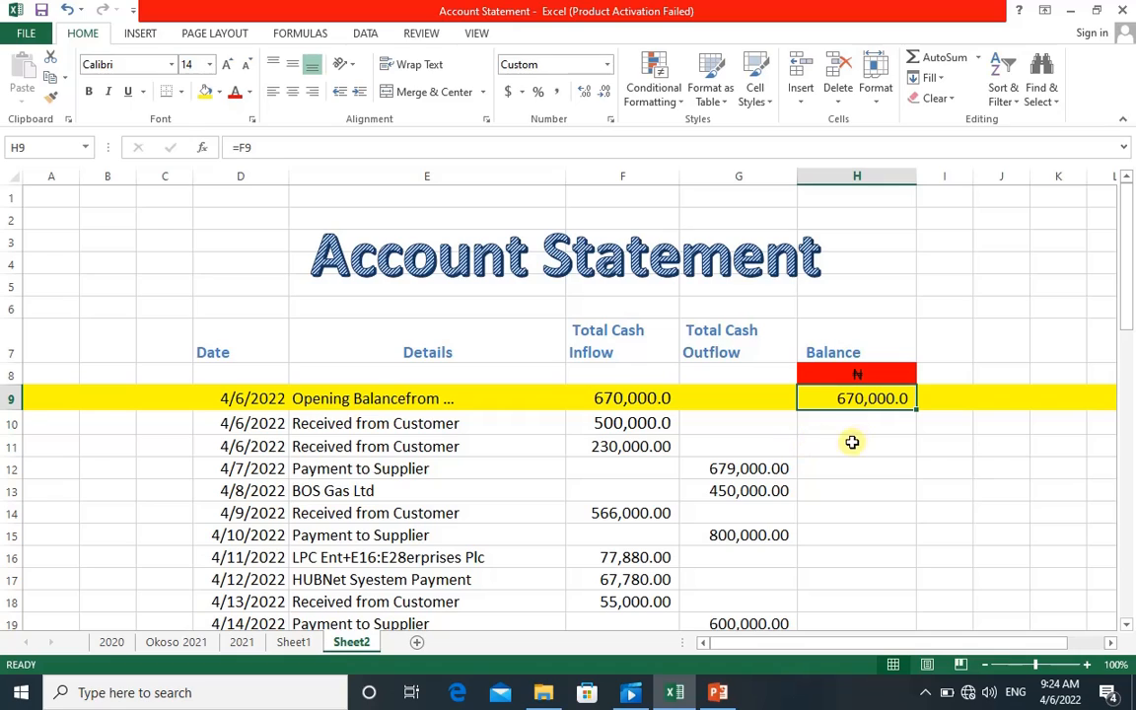
click(864, 424)
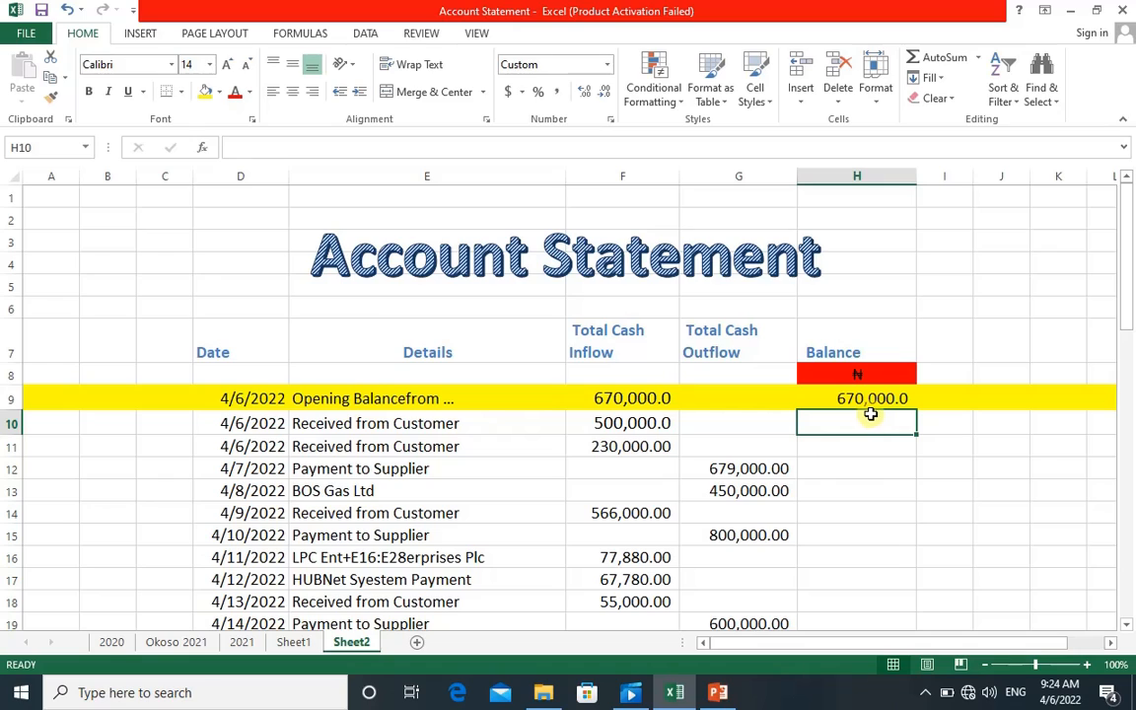
click(884, 398)
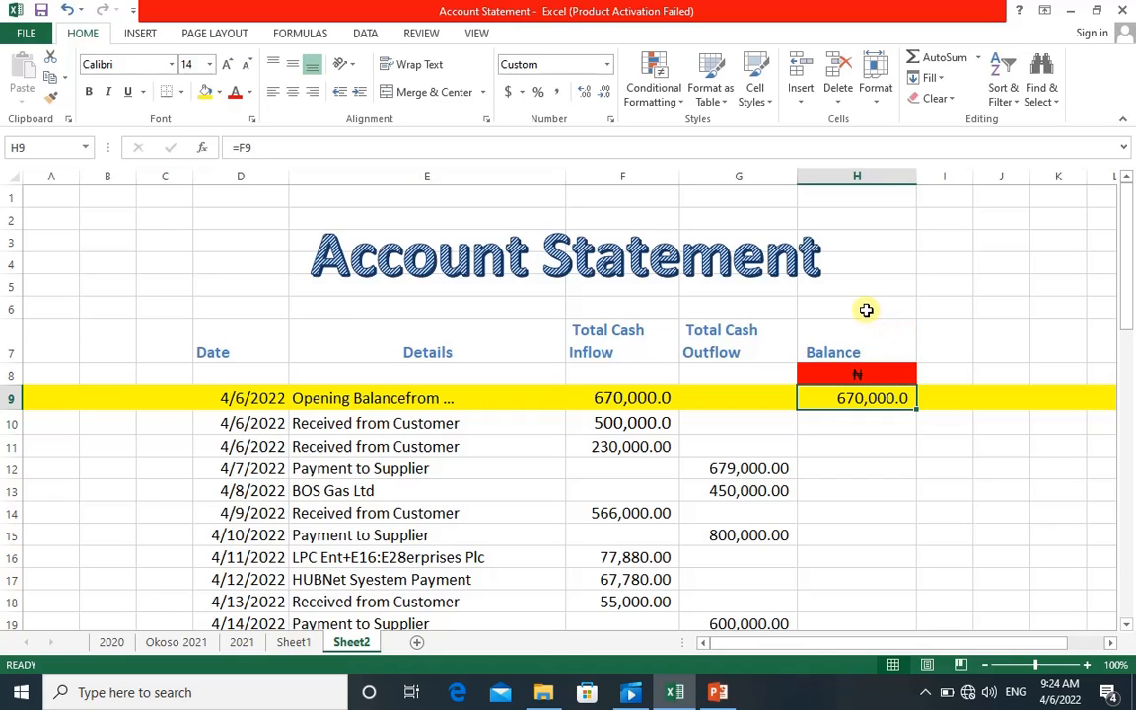
click(846, 422)
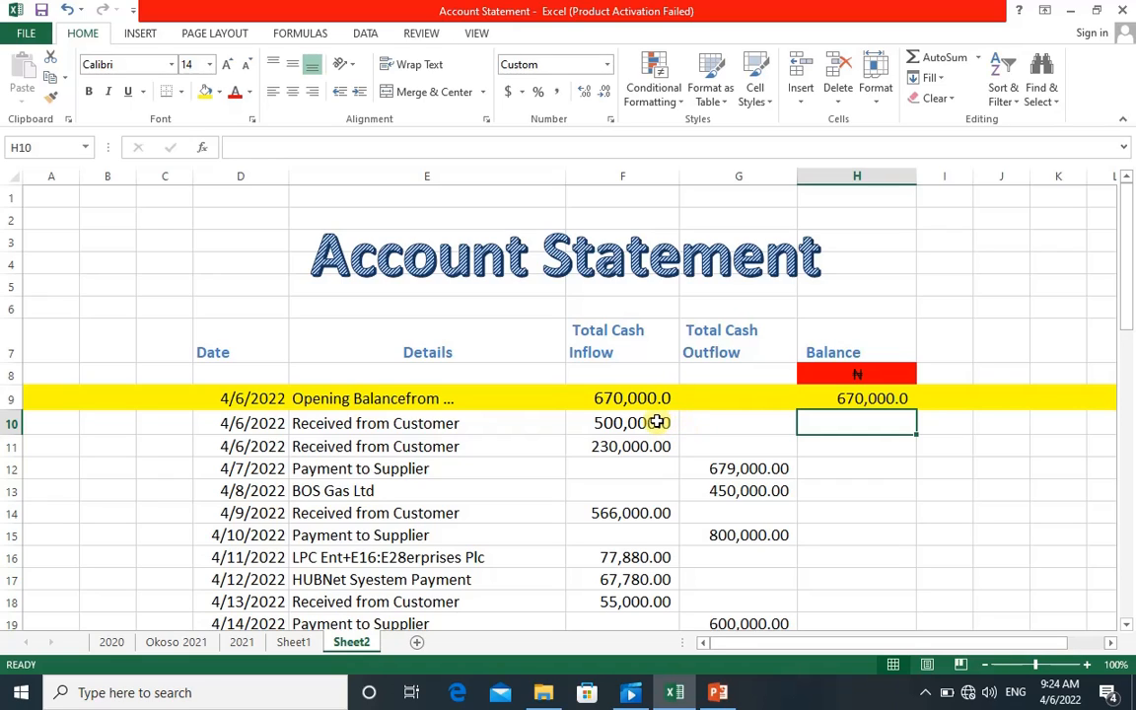
click(858, 444)
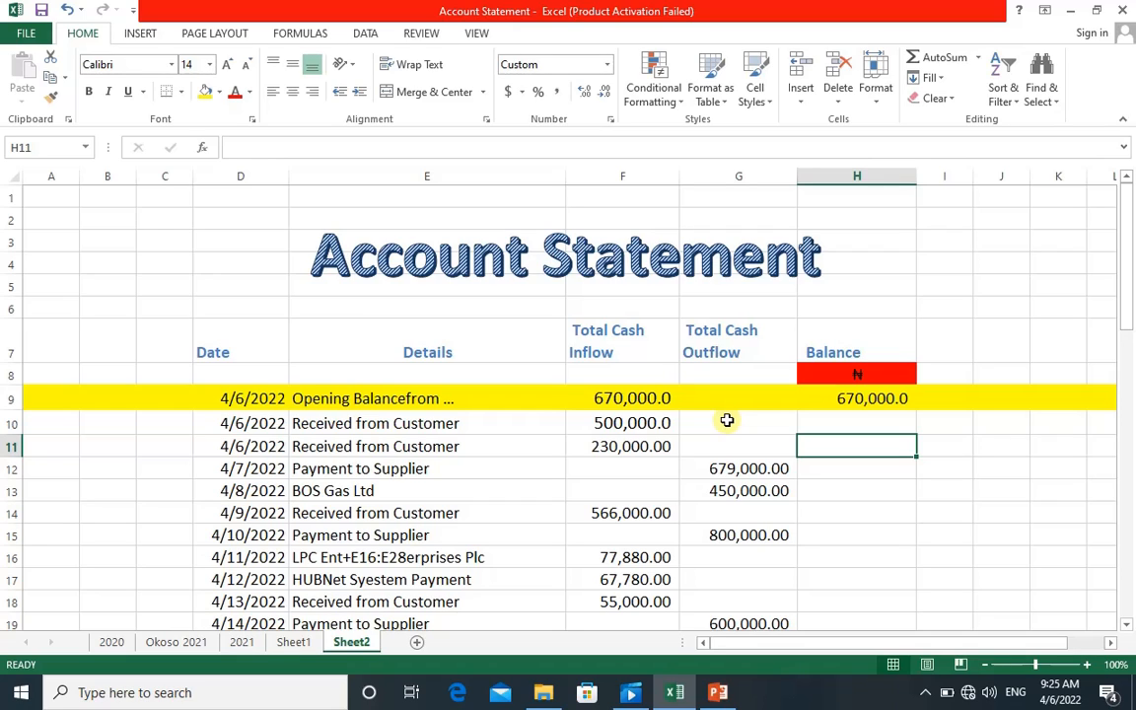
click(837, 419)
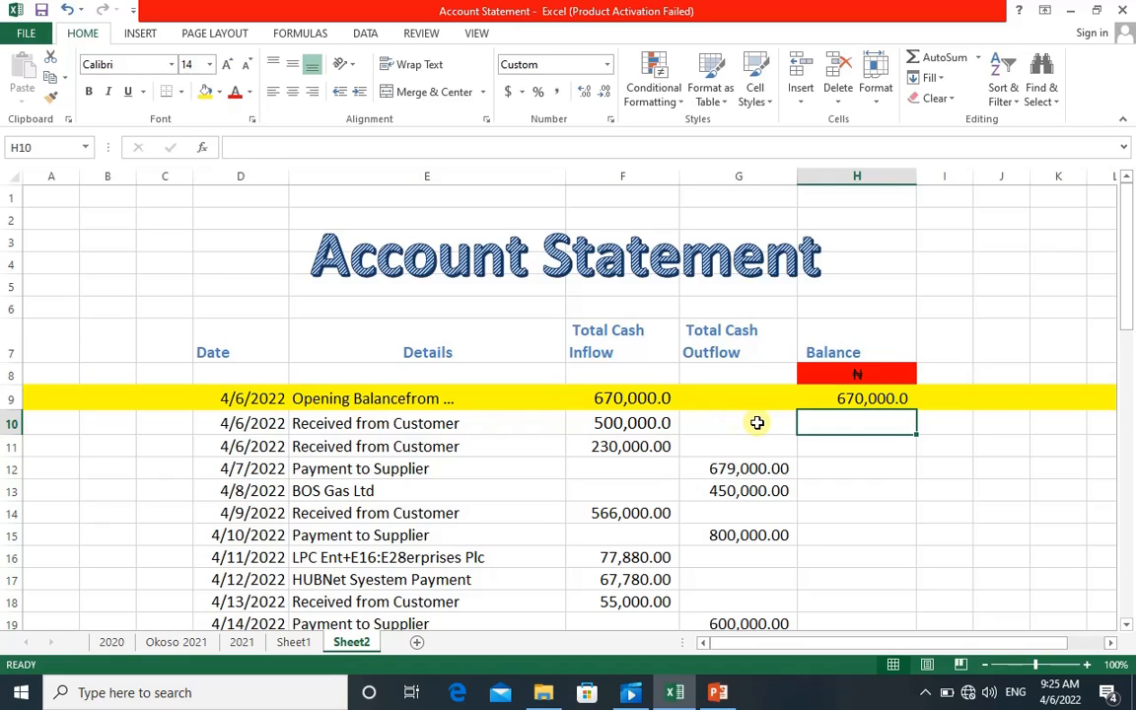
click(847, 399)
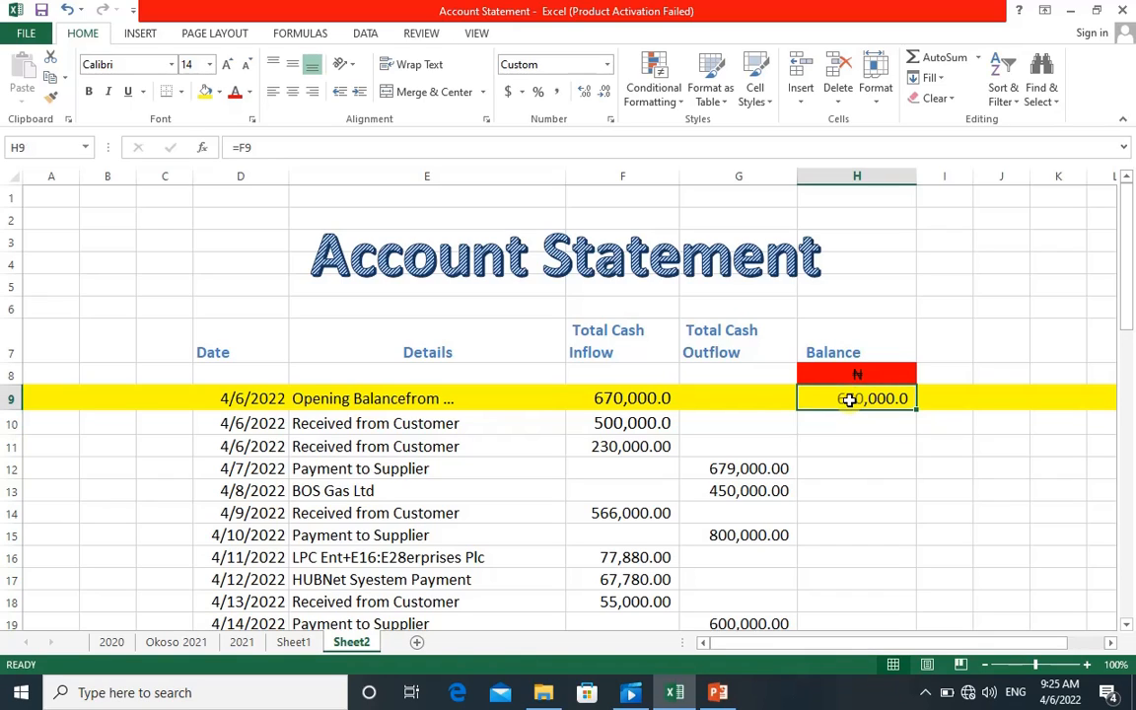
- Try the formula =H9+F10-G10 for the running balance in cell H10, and clear the cell again
click(850, 423)
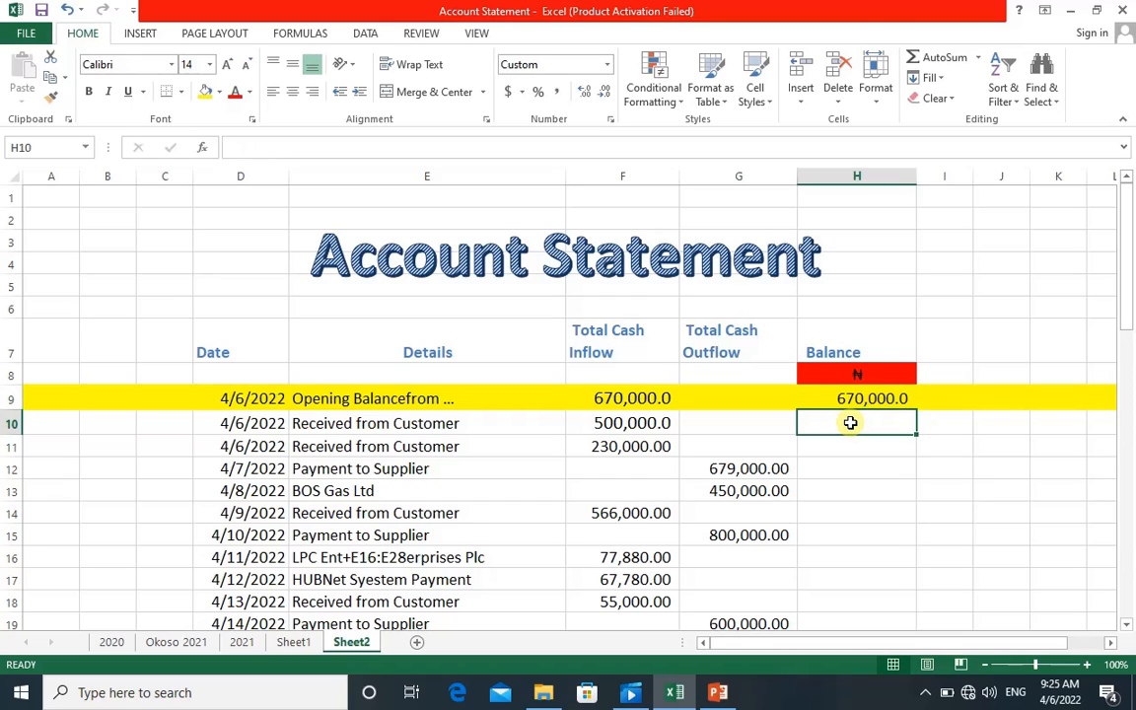
text(=)
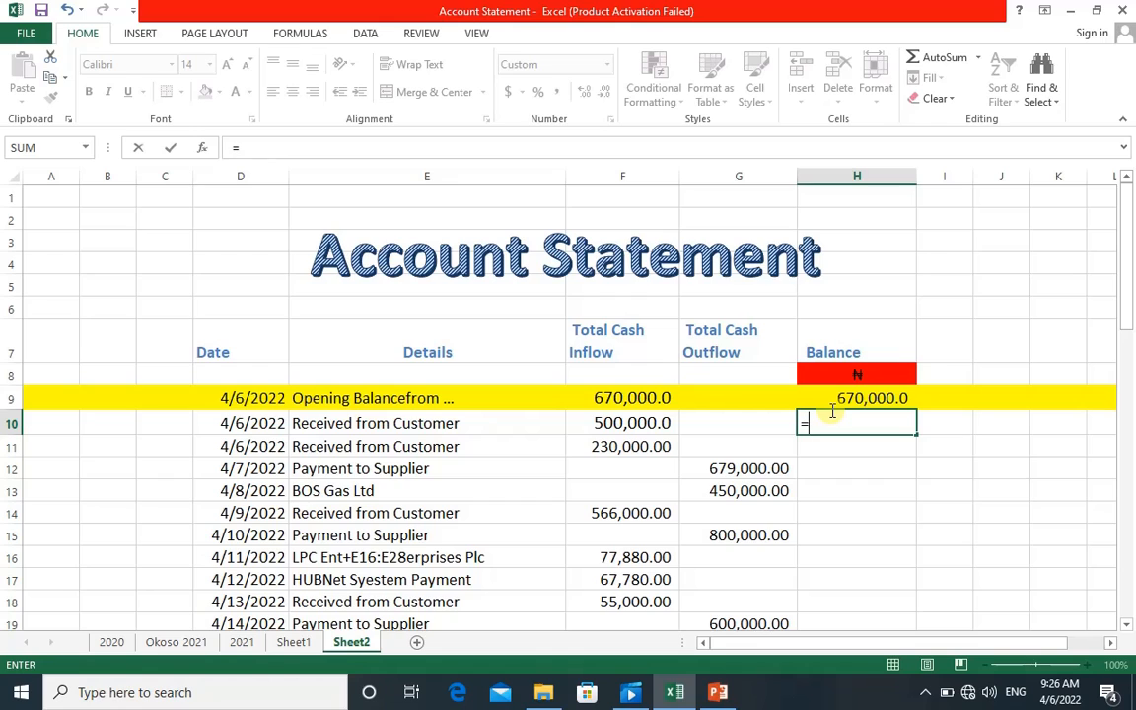
click(833, 402)
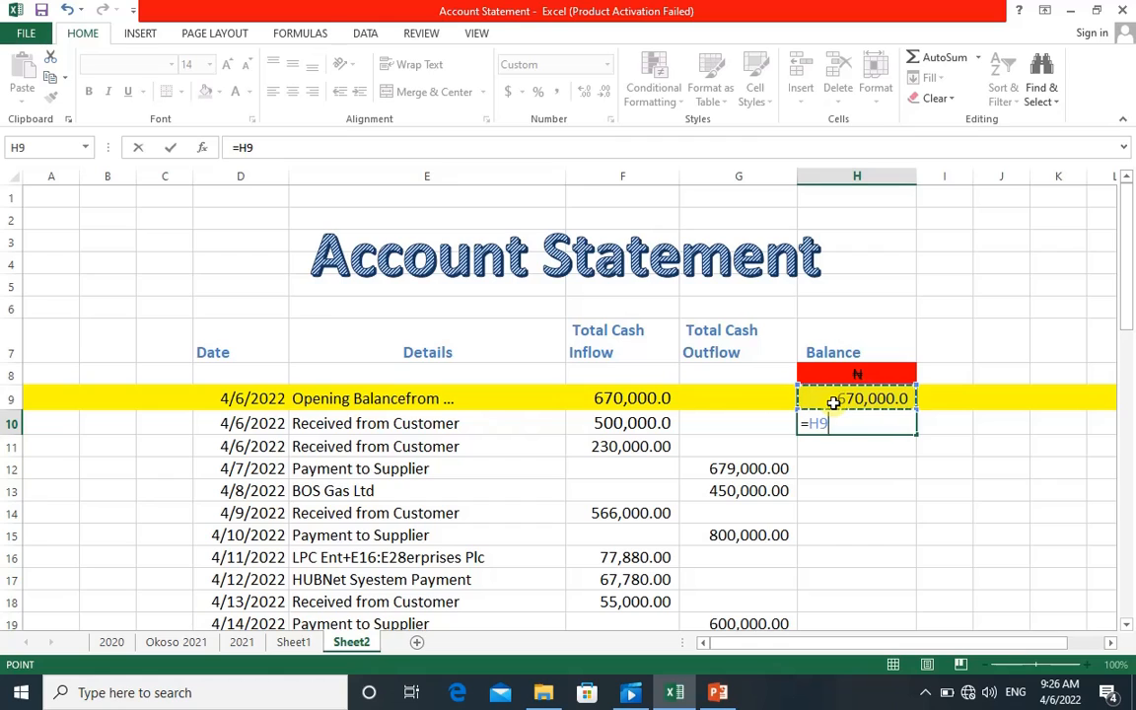
click(651, 422)
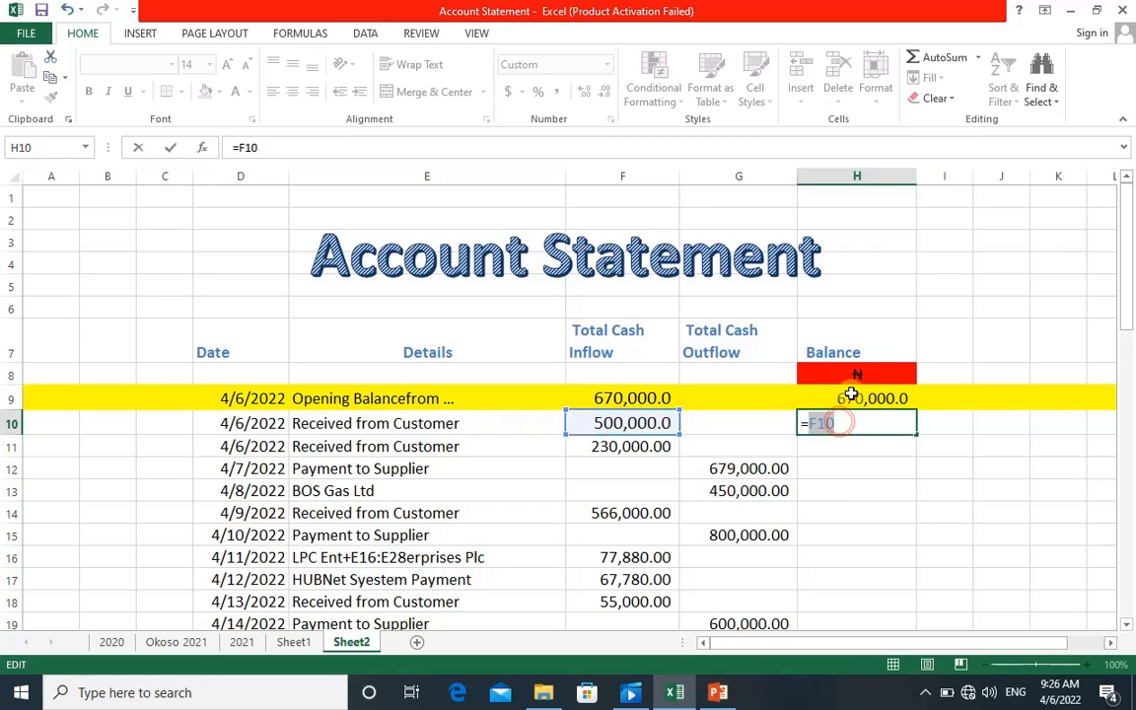
click(850, 396)
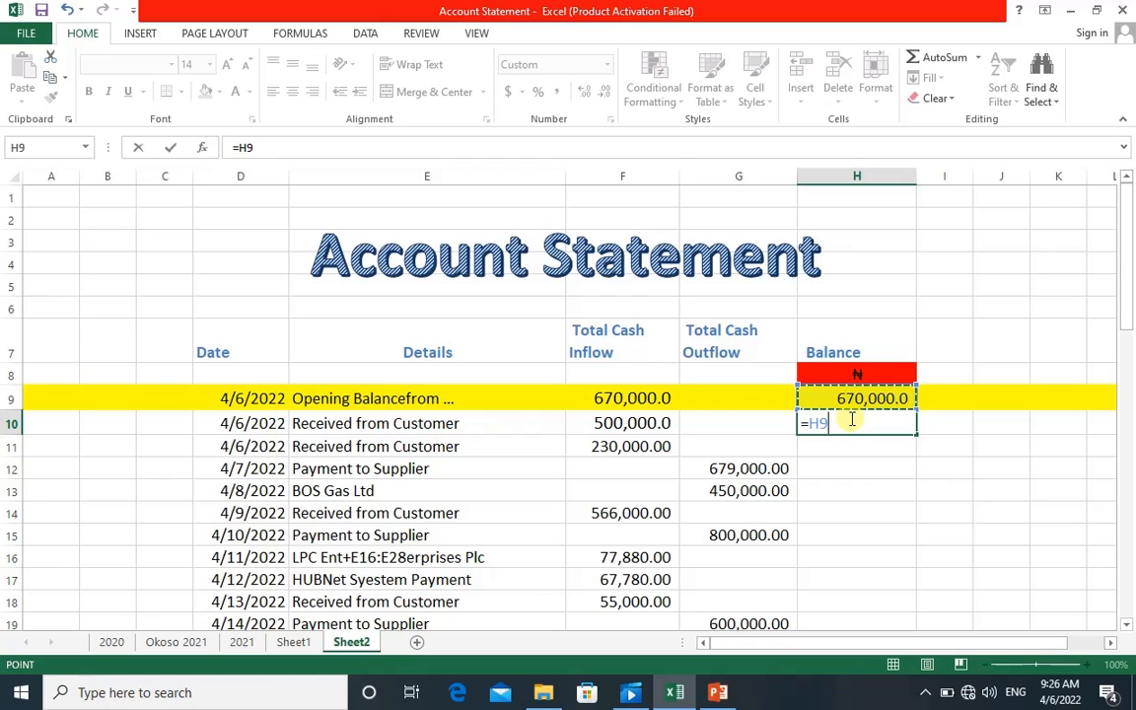
text(+)
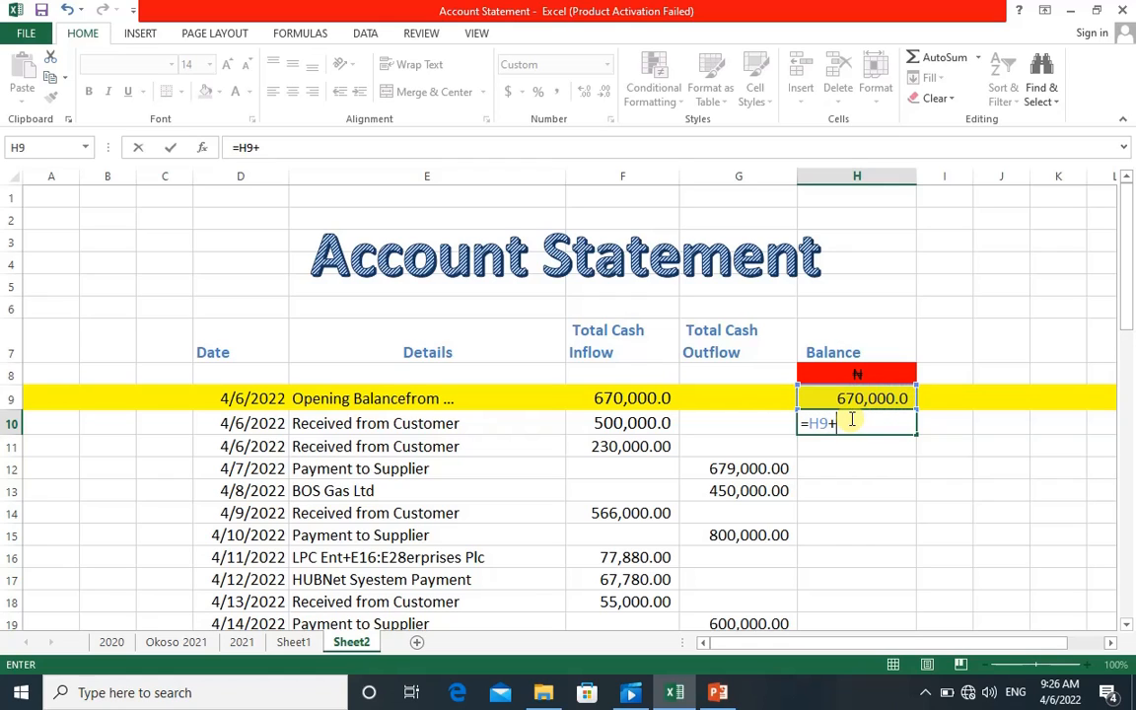
click(656, 422)
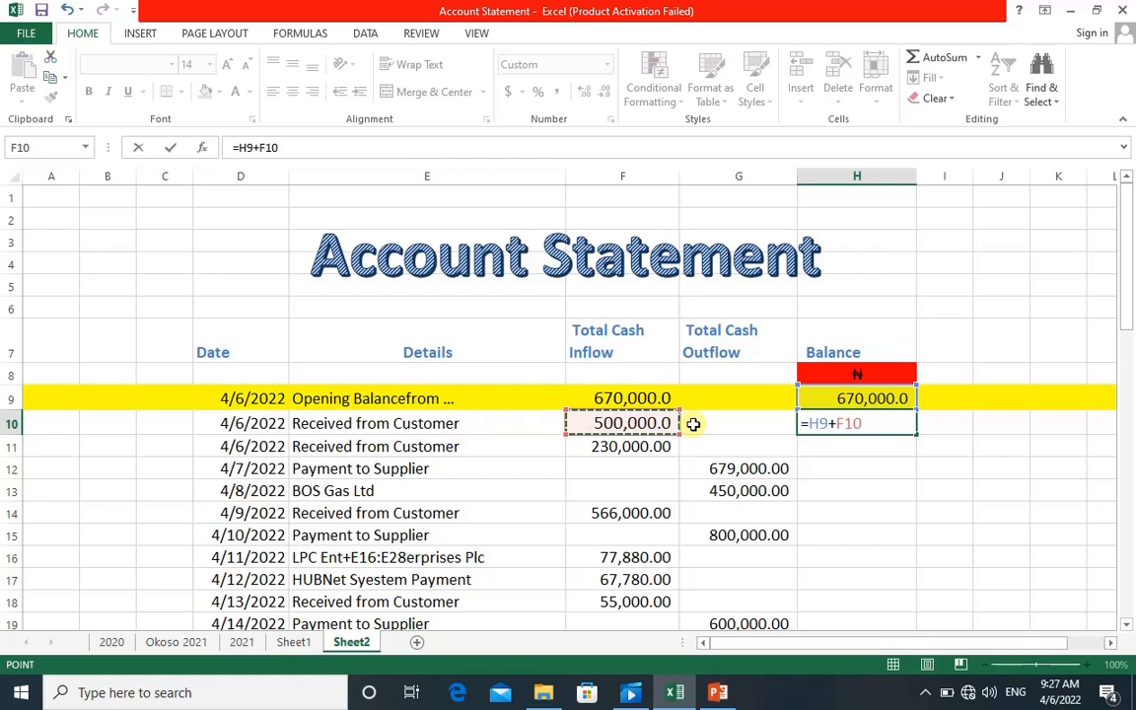
text(_)
key(BackSpace)
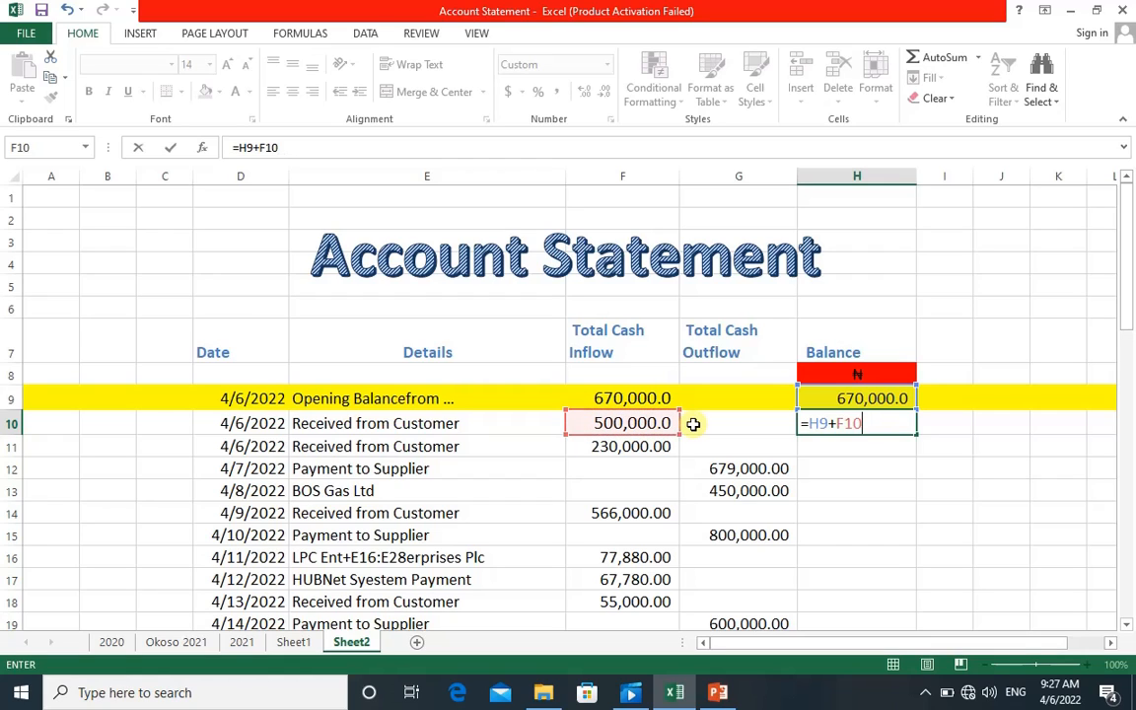
text(-)
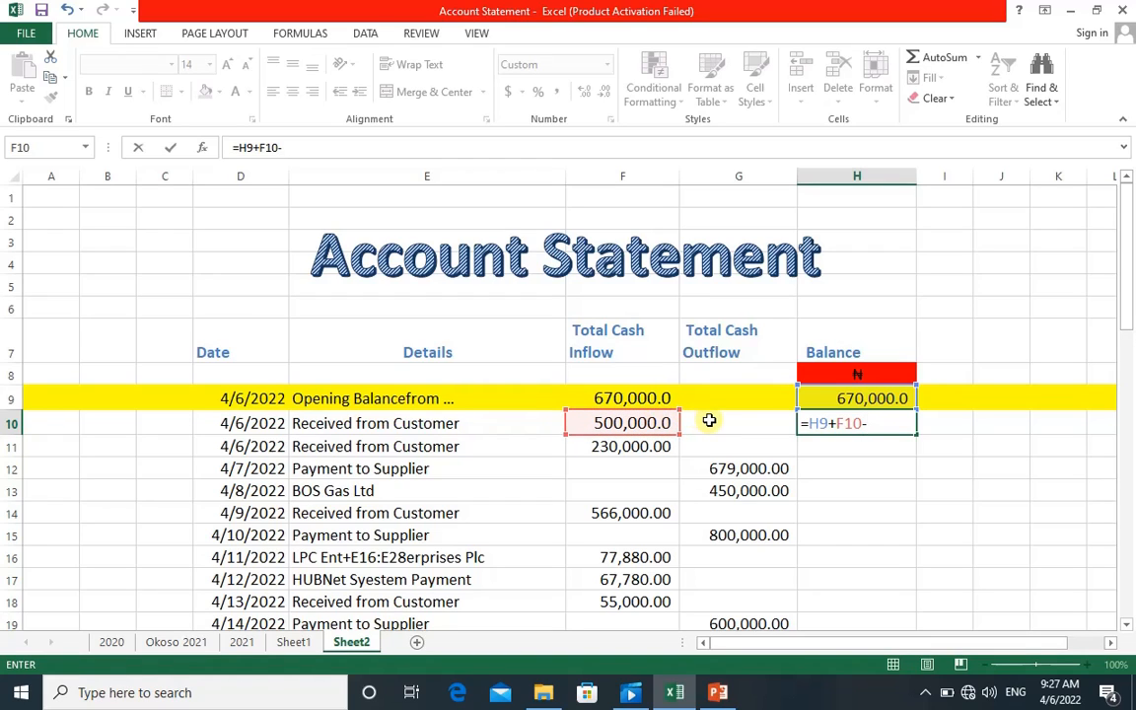
click(709, 421)
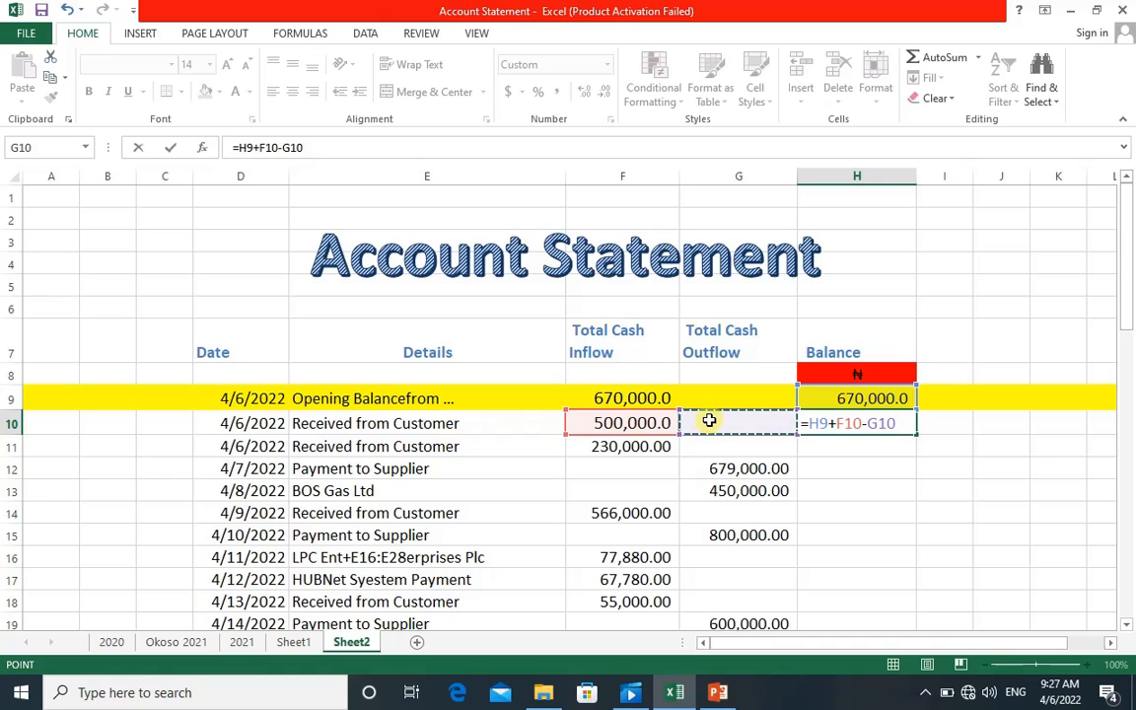
key(Return)
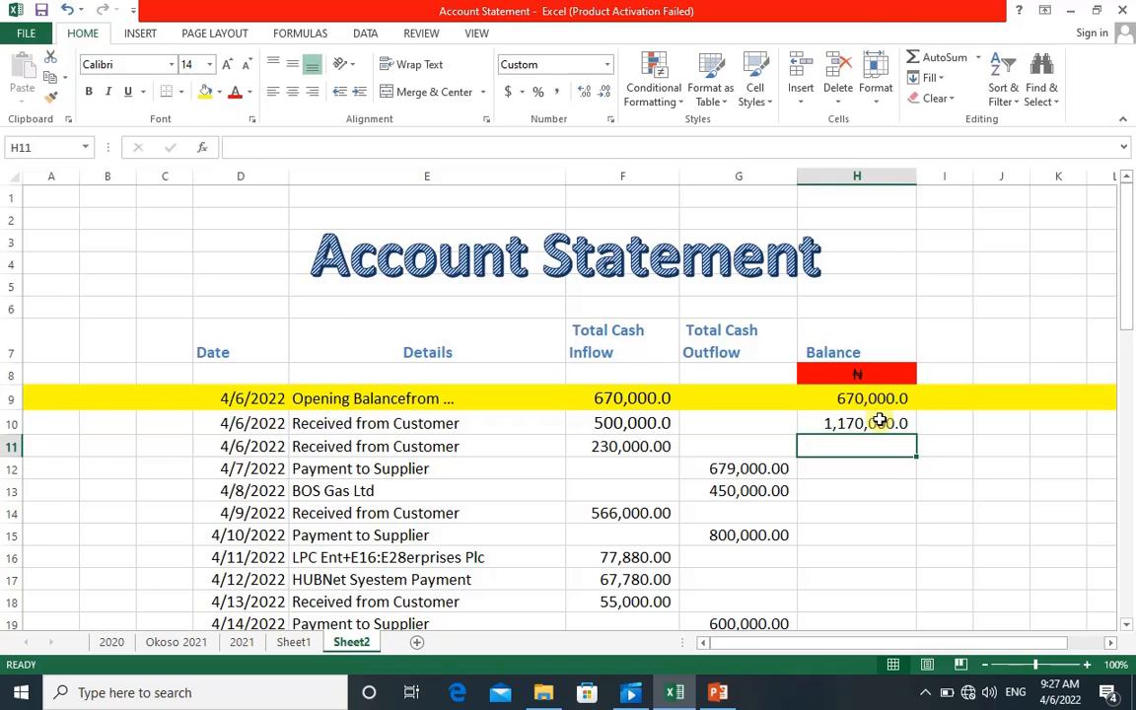
click(878, 421)
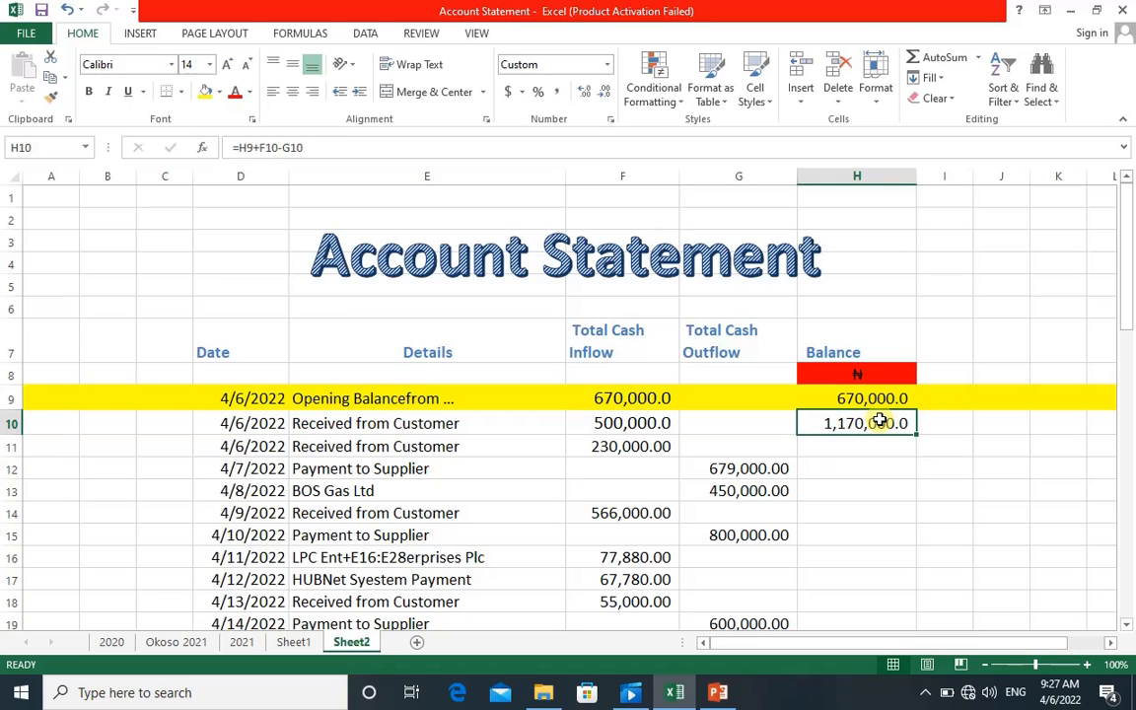
key(Delete)
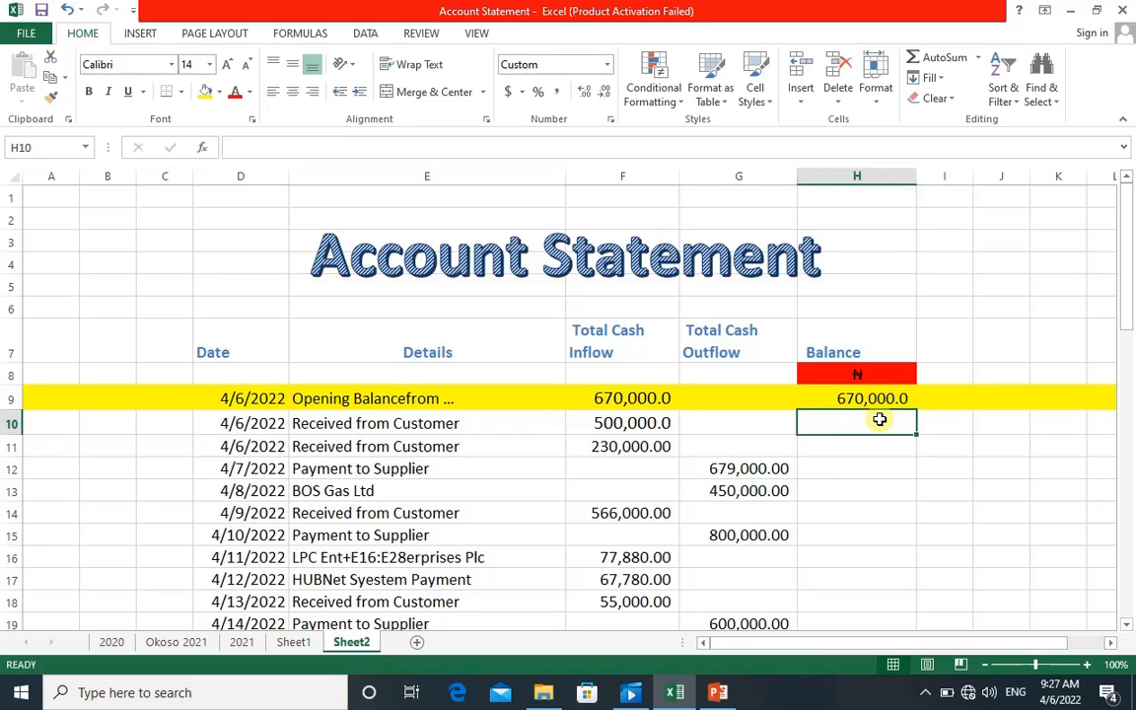
- Enter the running balance formula =SUM(H9+F10-G10) in cell H10
click(940, 61)
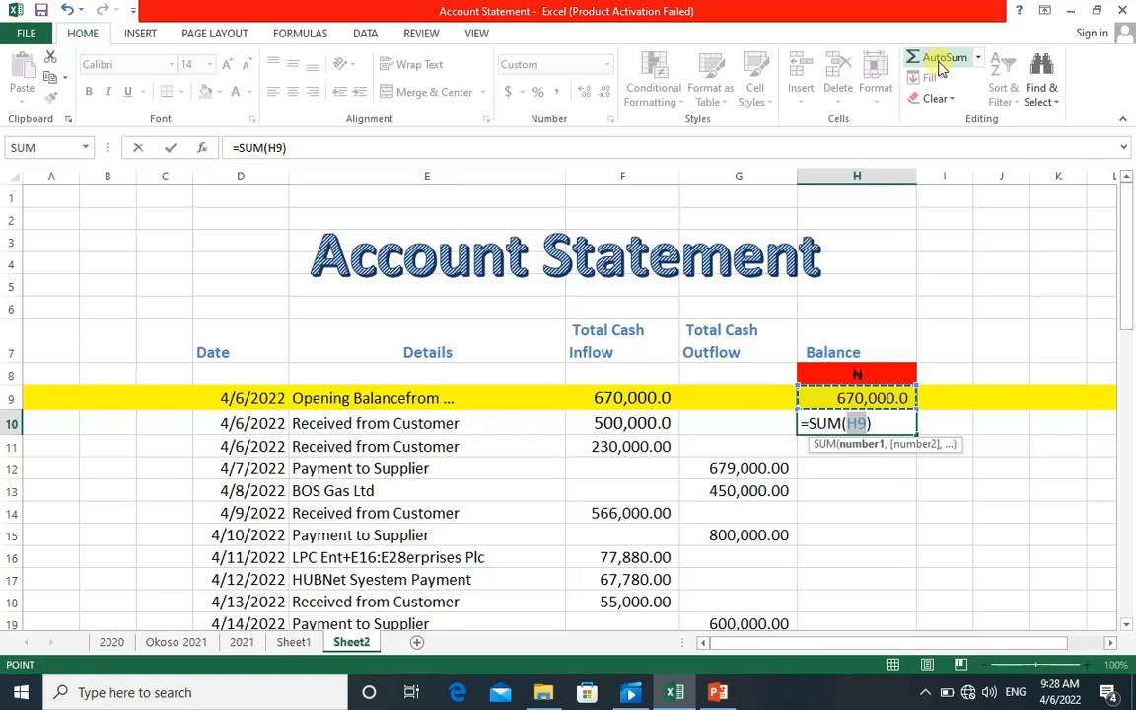
key(BackSpace)
key(BackSpace)
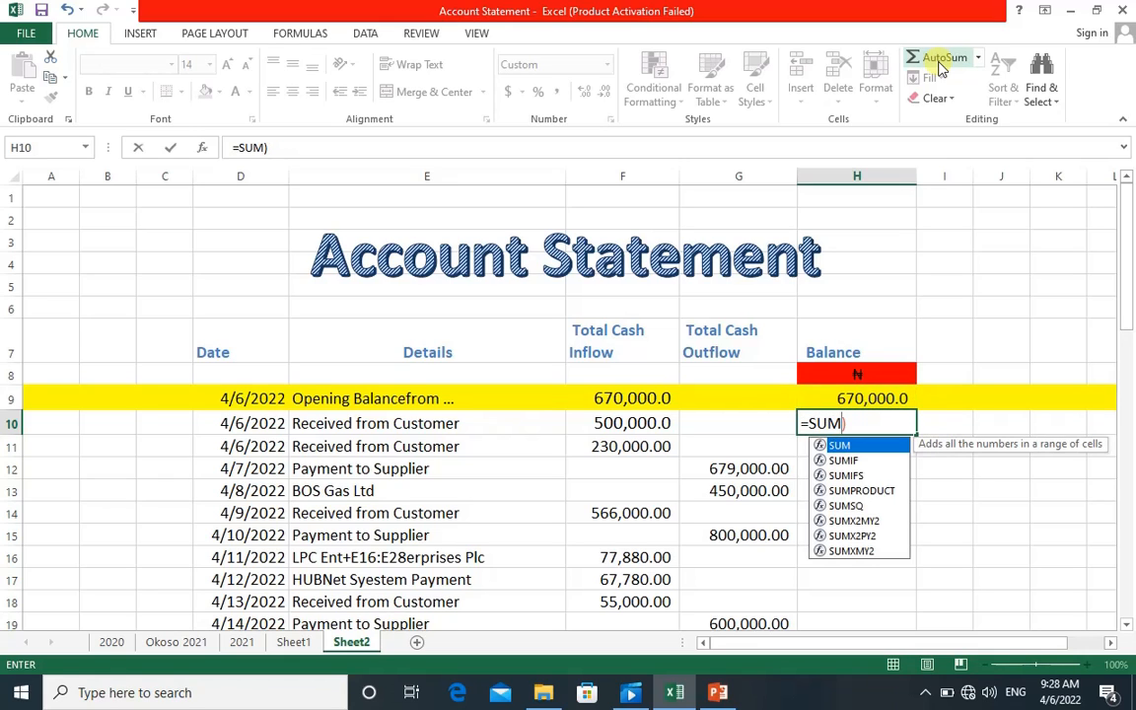
key(Escape)
text(()
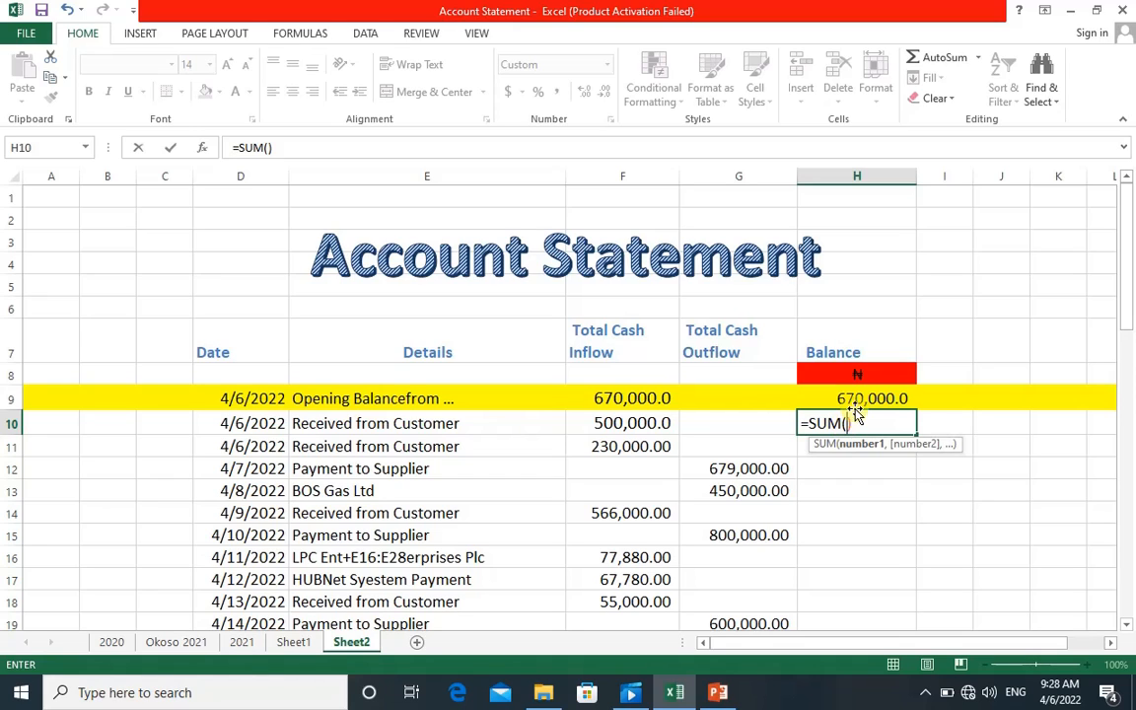
click(854, 399)
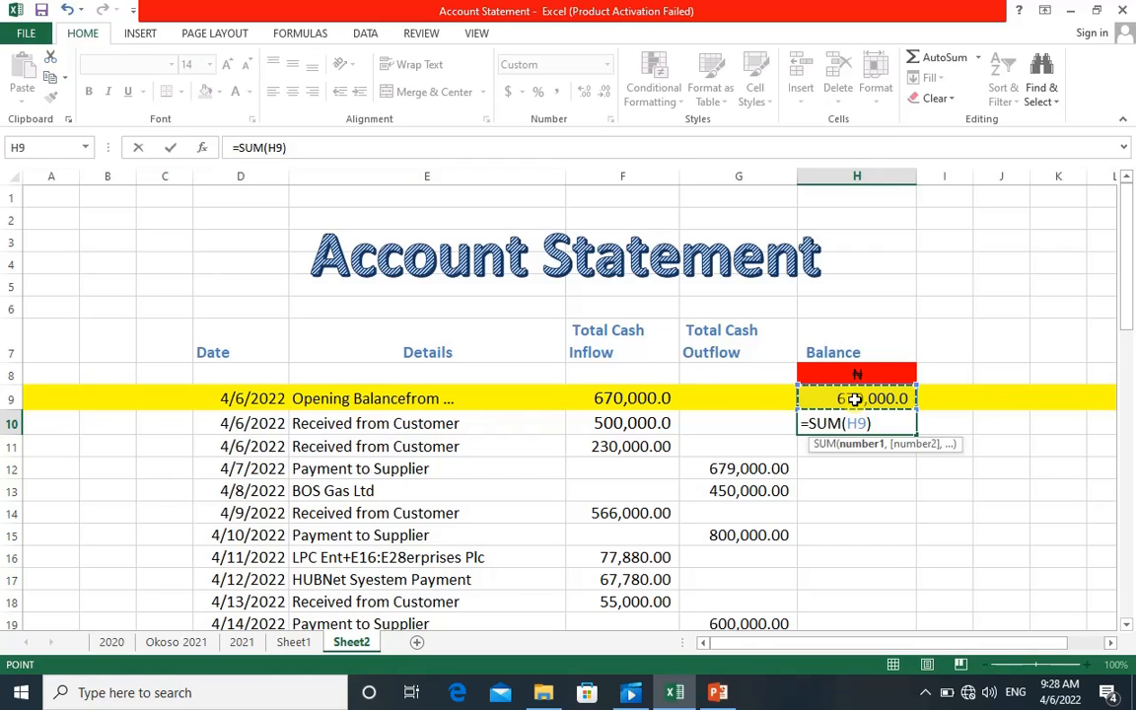
text(+)
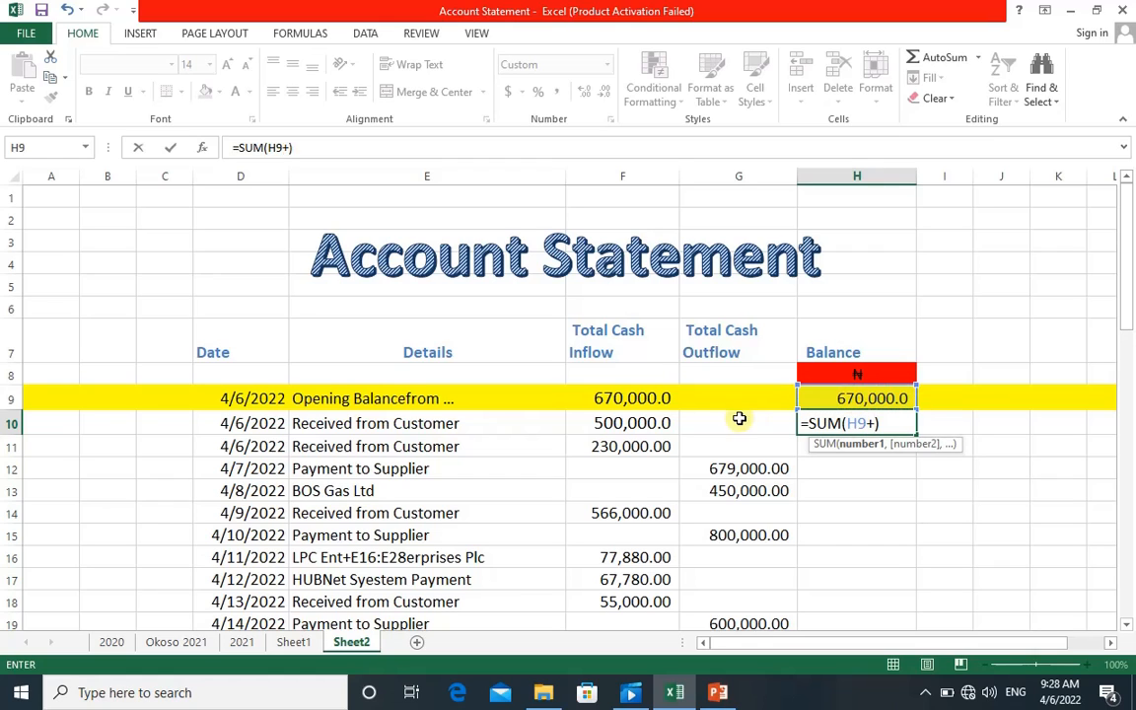
click(667, 423)
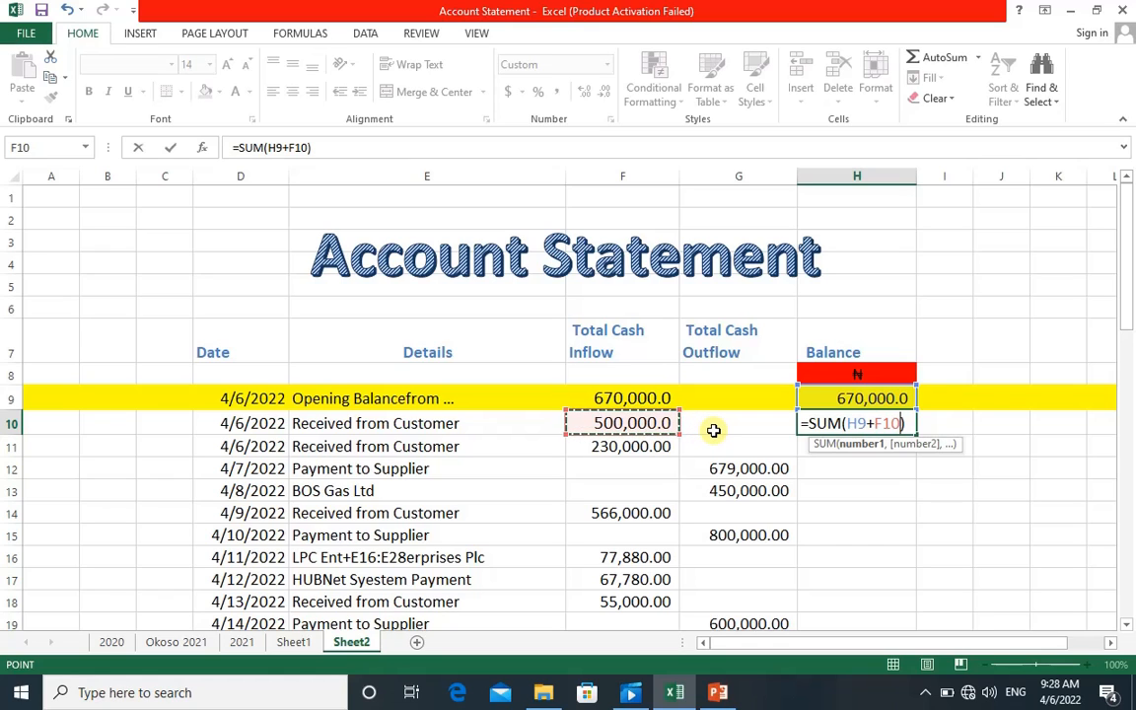
text(-)
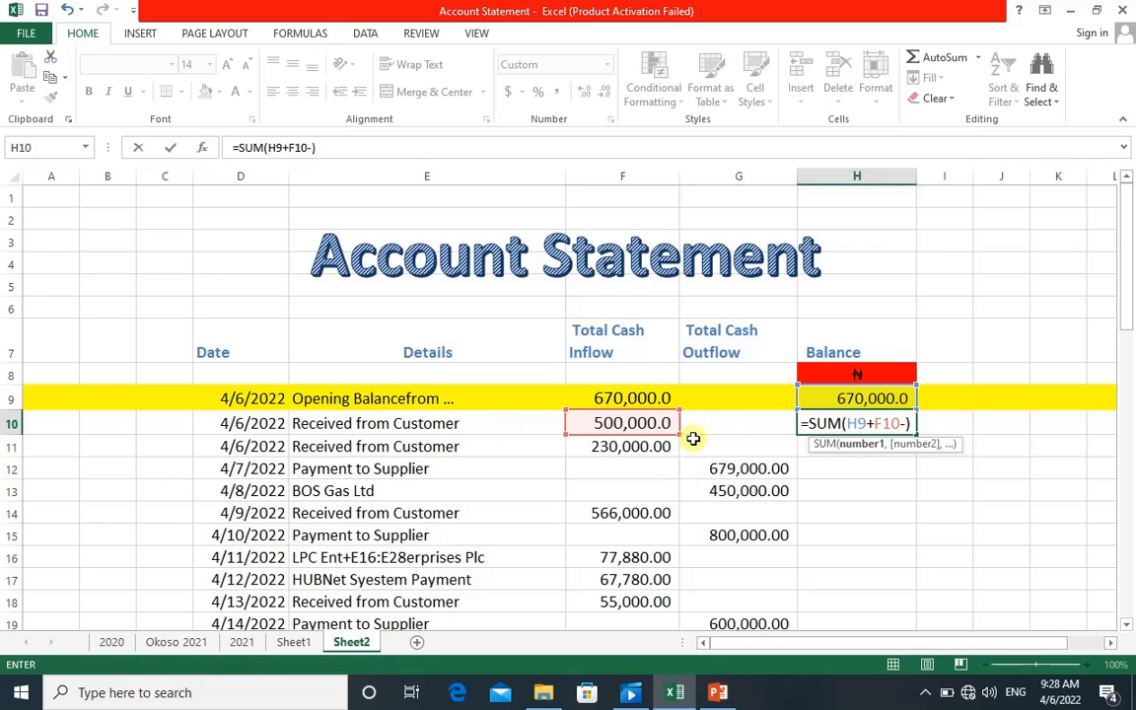
click(721, 421)
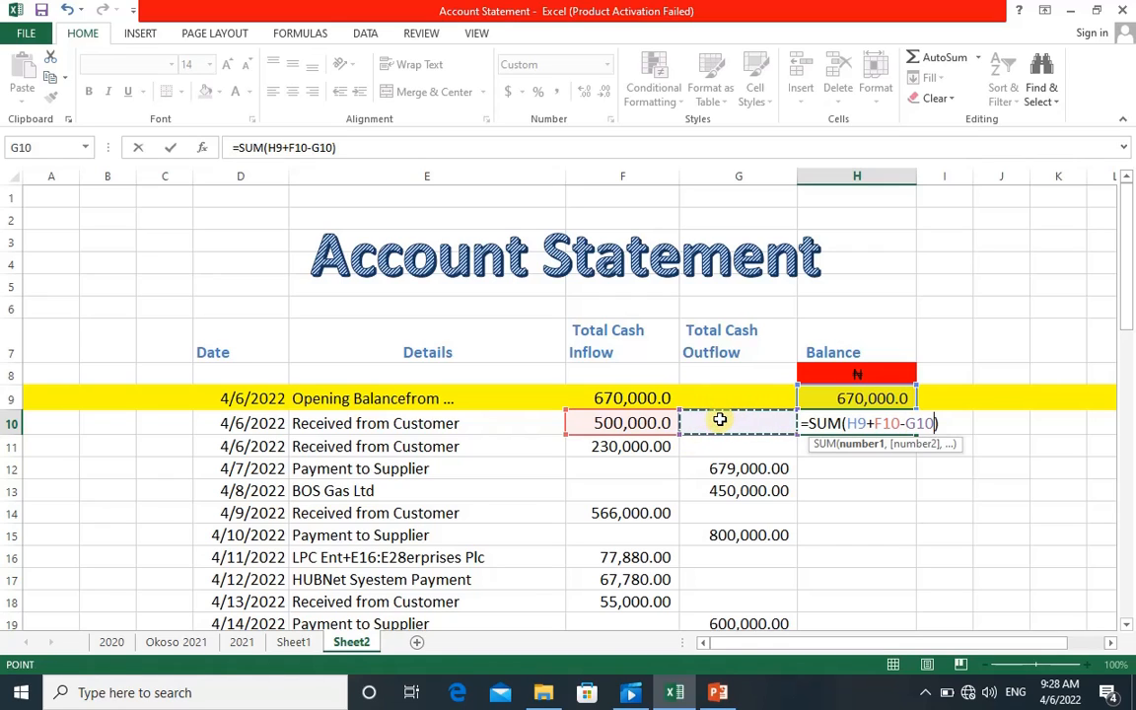
key(Return)
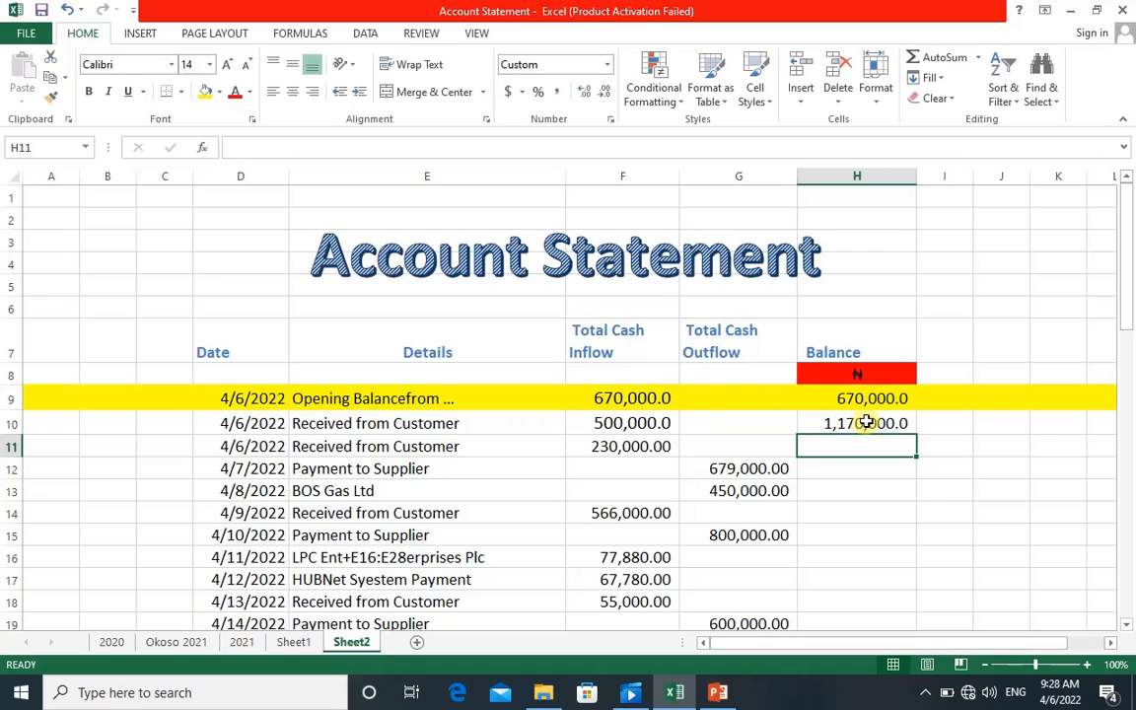
- Fill the balance formula in H10 down the Balance column to row 67
click(864, 423)
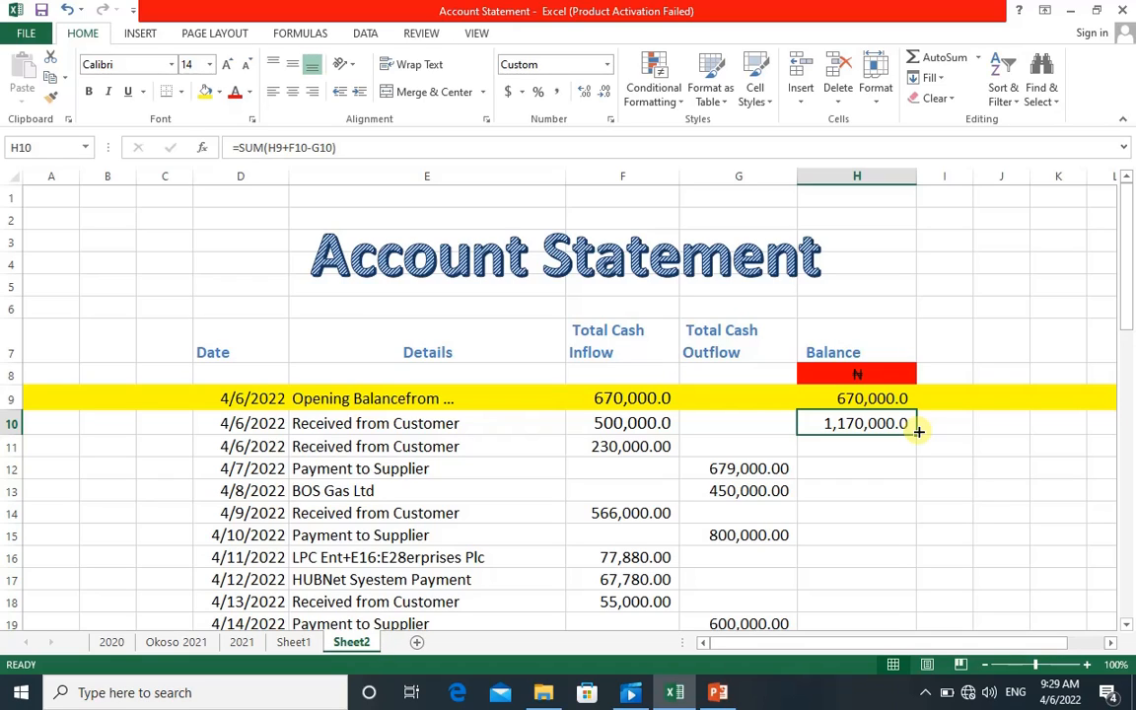
drag(917, 432, 909, 679)
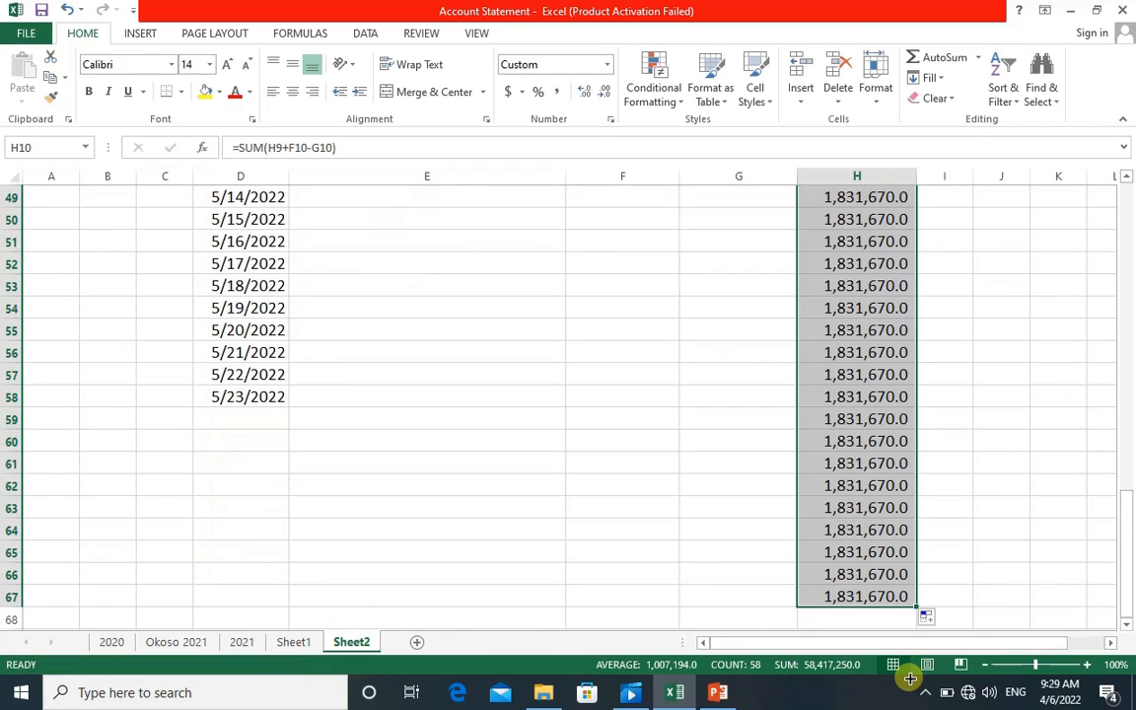
drag(1126, 557, 1131, 286)
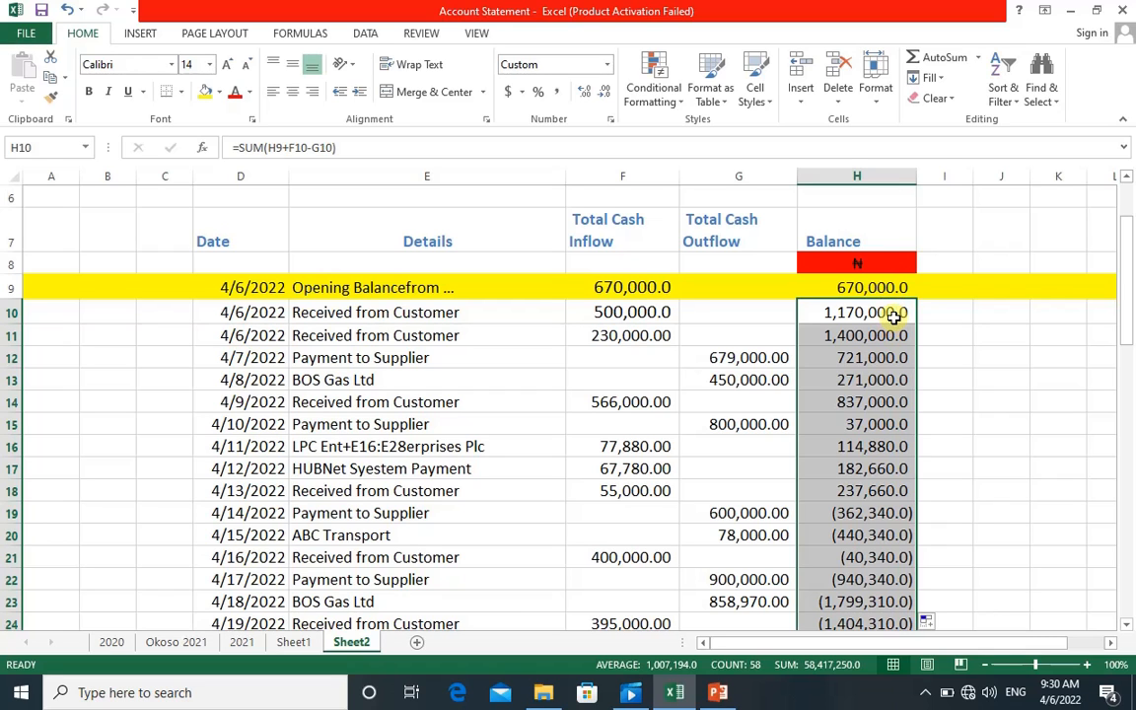
- Enter a cash inflow of 40000 in cell F13 for BOS Gas Ltd and a cash outflow of 780000 in G17 for the HUBNet payment
mouse_move(1126, 254)
mouse_down()
mouse_move(1130, 217)
mouse_move(1129, 320)
mouse_move(1130, 224)
mouse_move(1130, 244)
mouse_up()
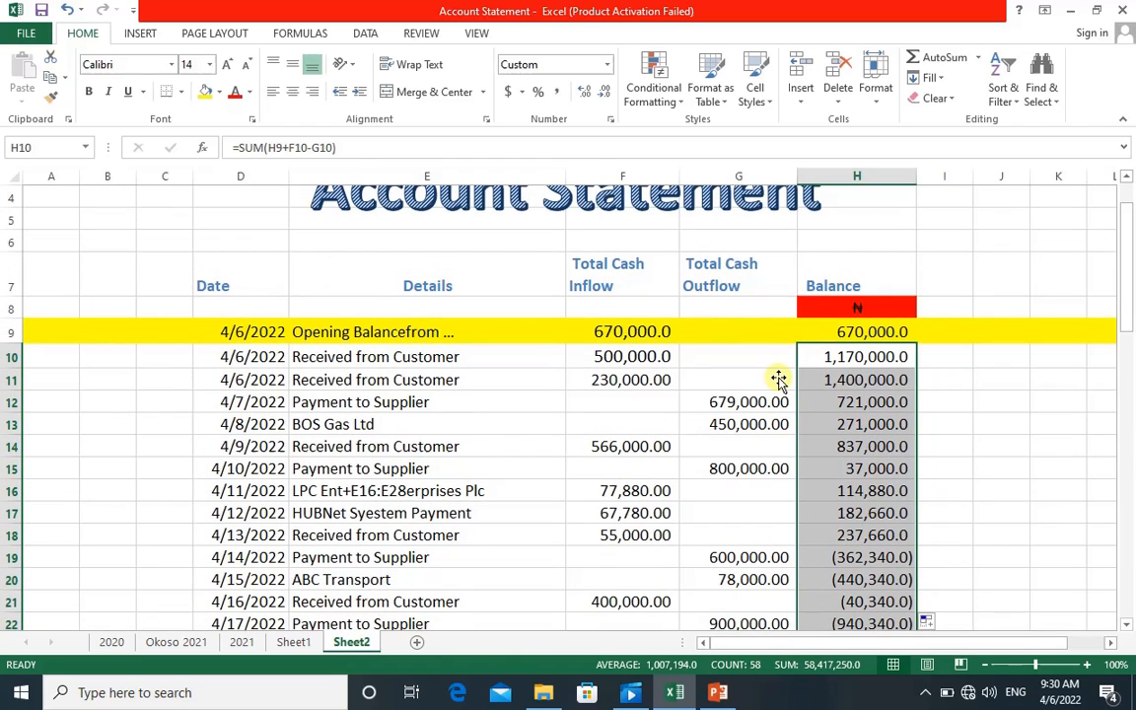
click(622, 424)
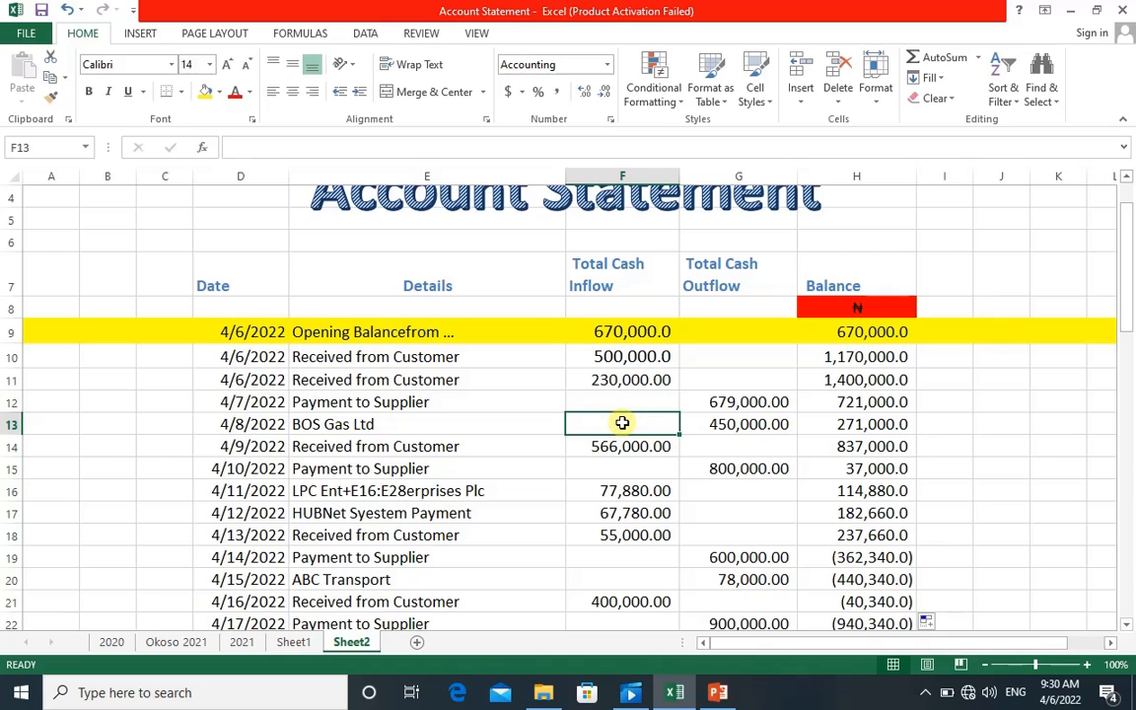
text(40,000.)
text(0000)
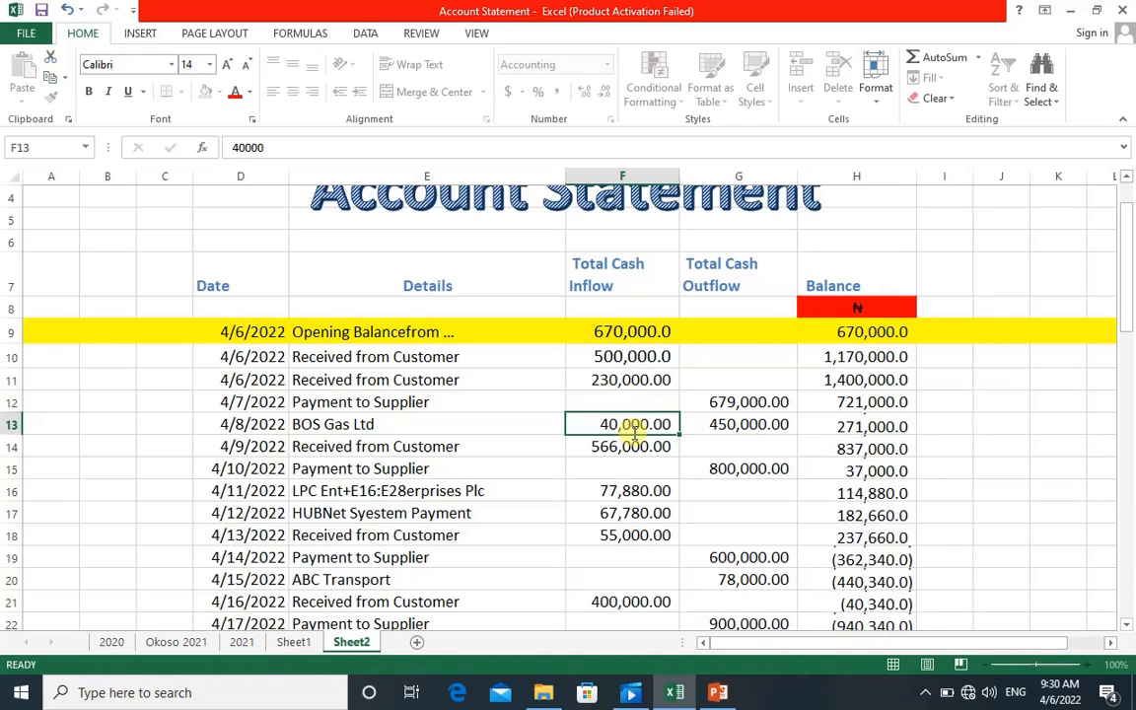
key(Return)
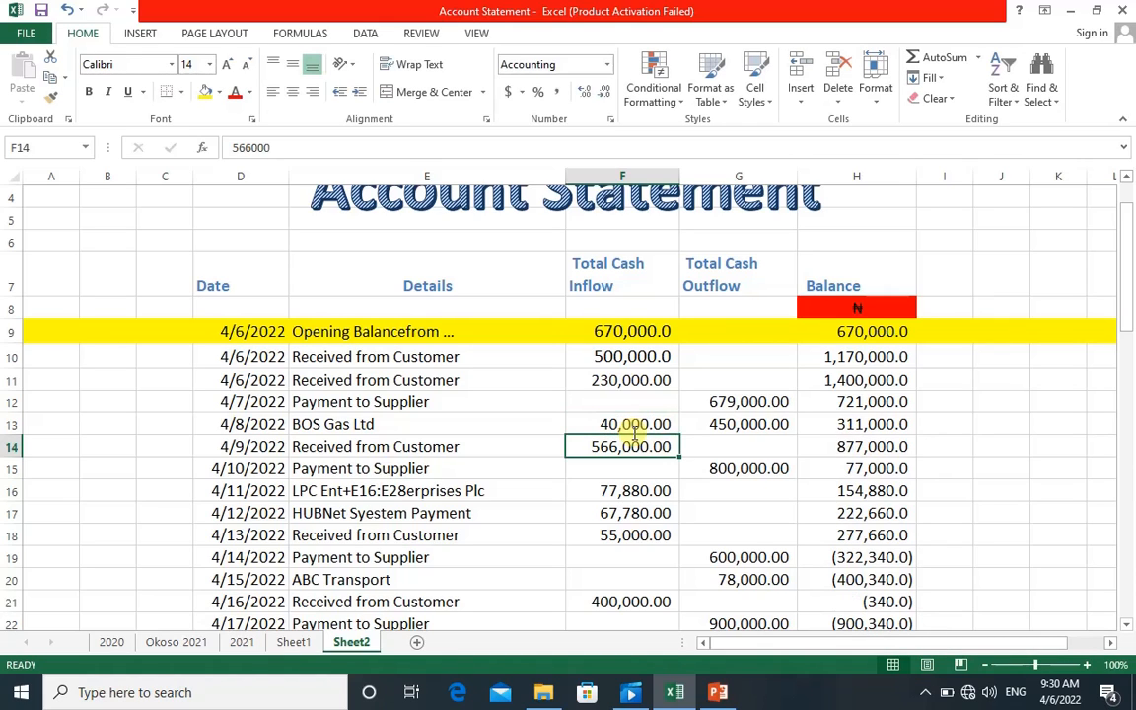
click(730, 518)
text(780000)
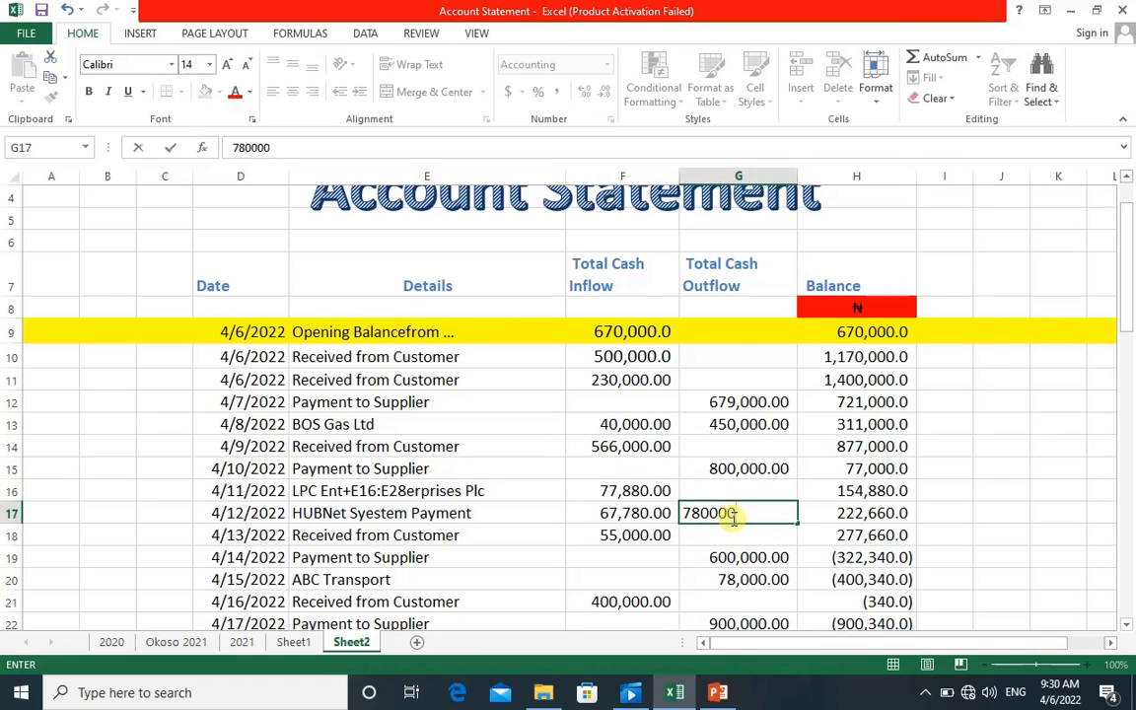
key(Return)
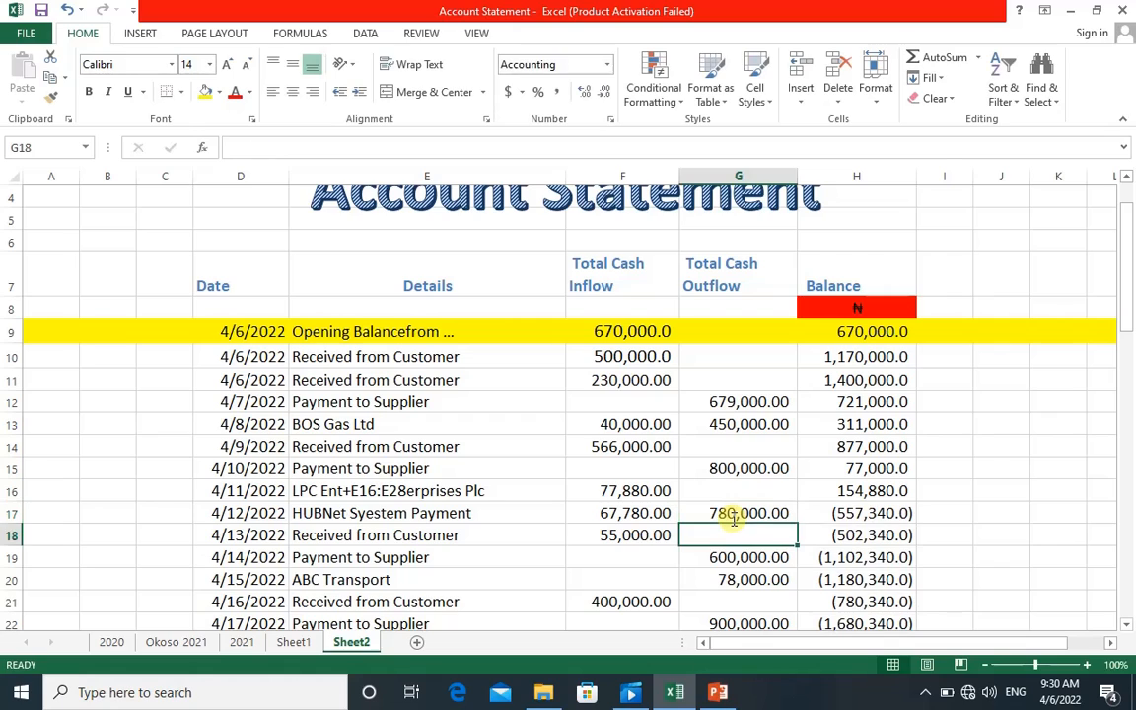